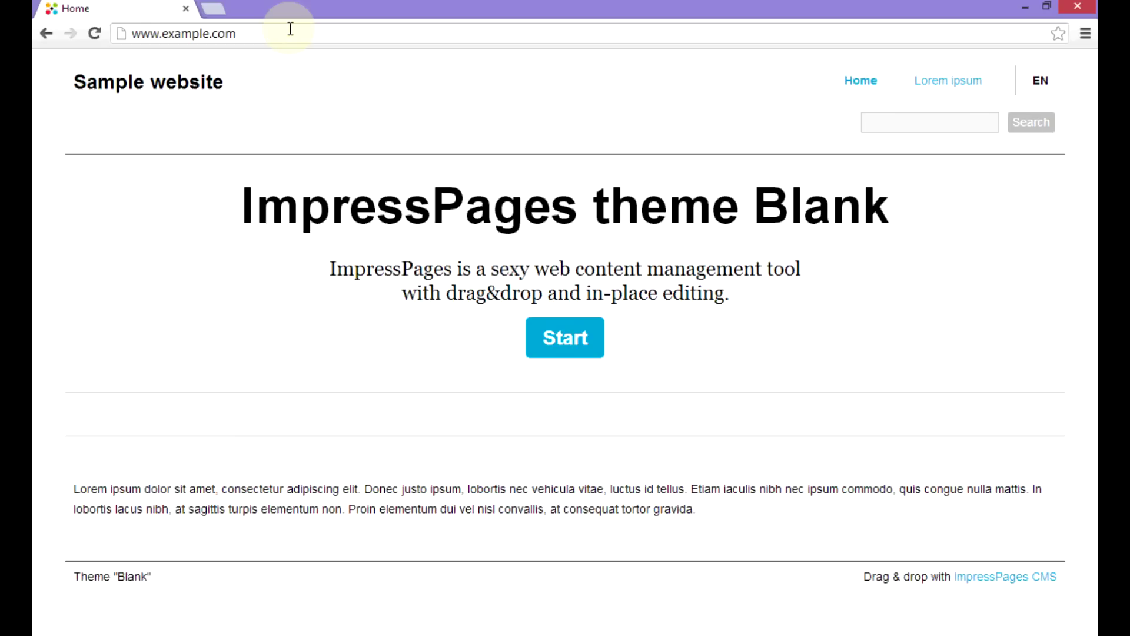
{"action": "type", "text": "/admi"}
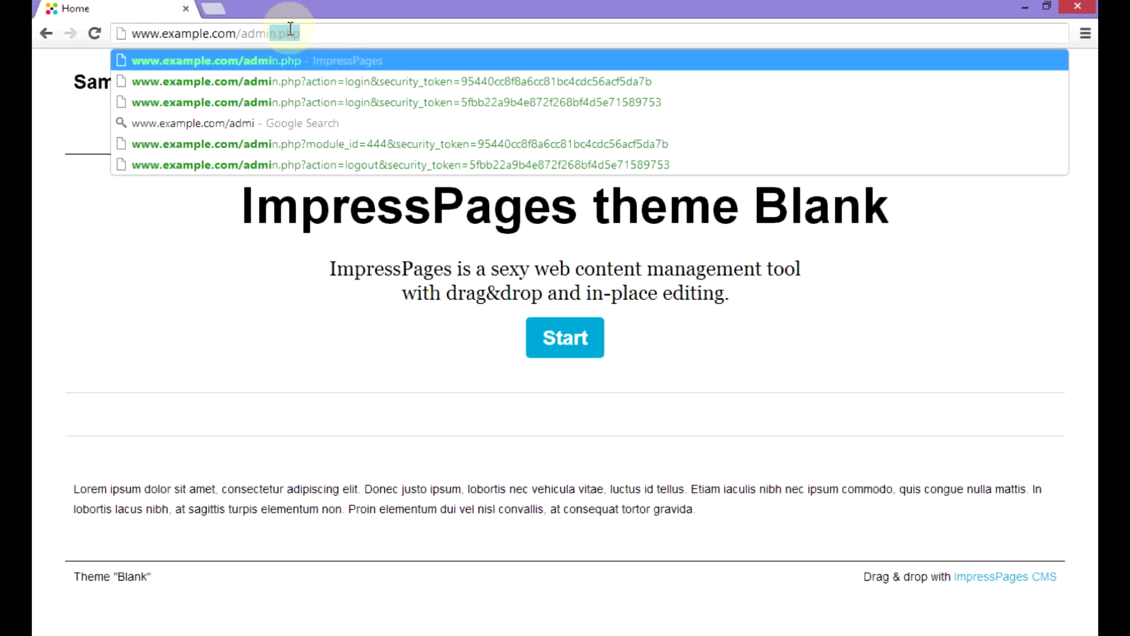
Load admin.php and submit the admin name and password to reach the CMS admin
{"action": "key", "text": "Return"}
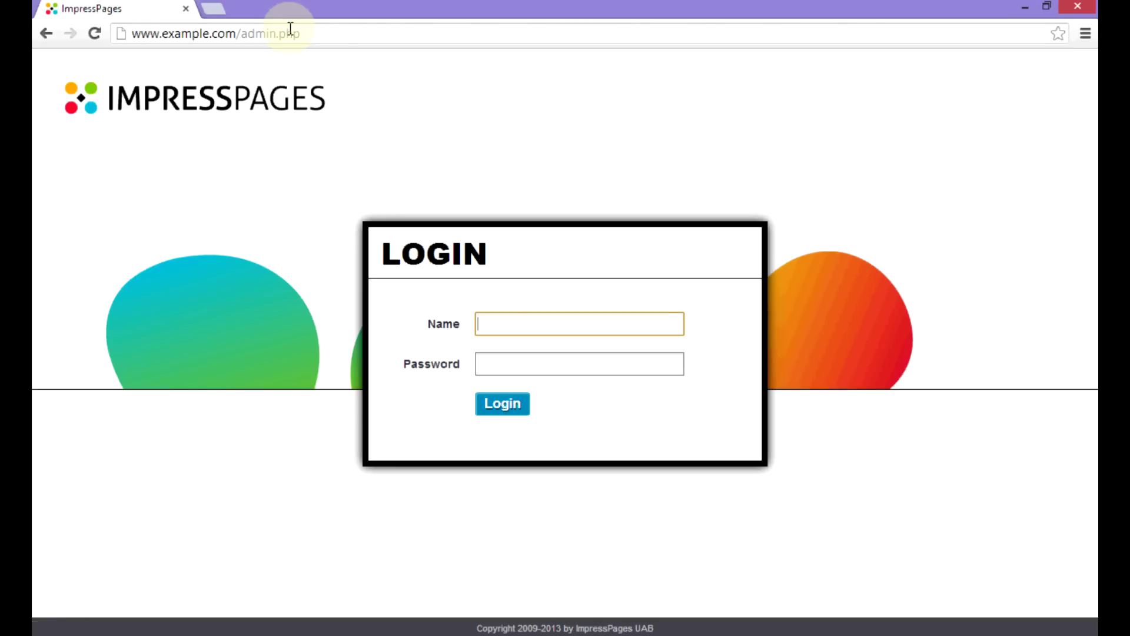
{"action": "key", "text": "Tab"}
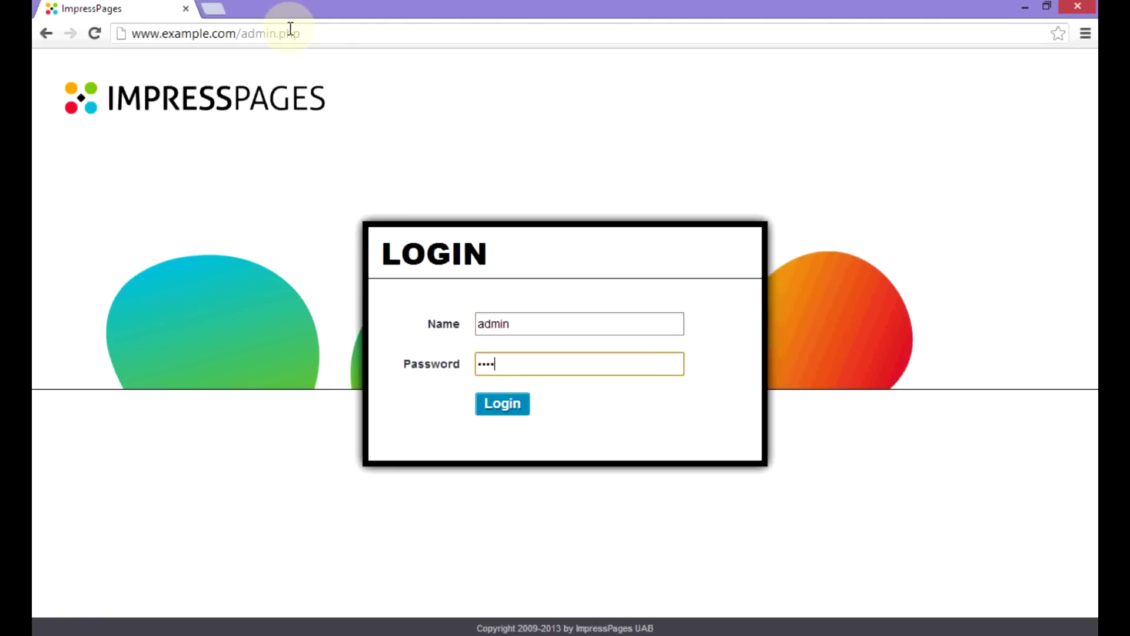
{"action": "key", "text": "Return"}
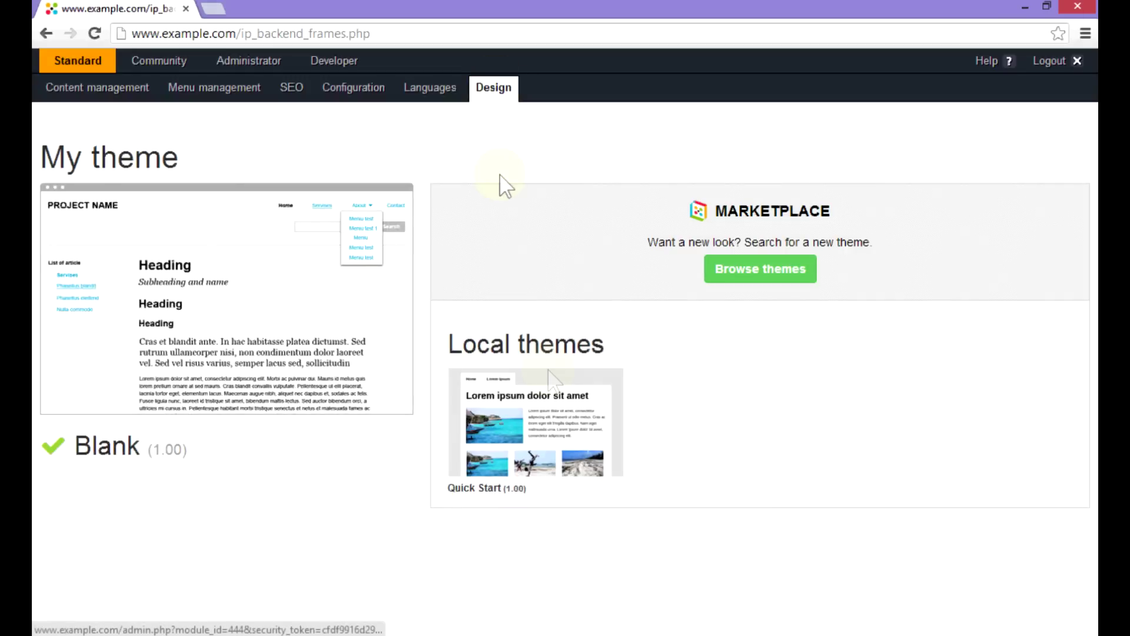
{"action": "mouse_move", "coordinate": [536, 423]}
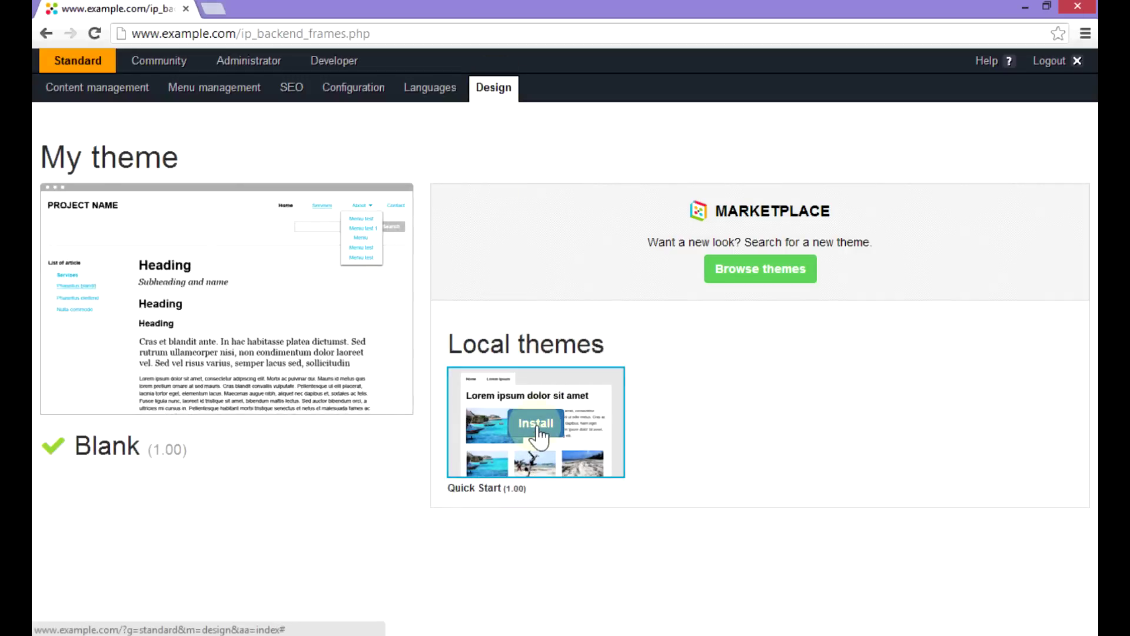
Install the Quick Start theme from Local themes, then go to Content management
{"action": "left_click", "coordinate": [536, 425]}
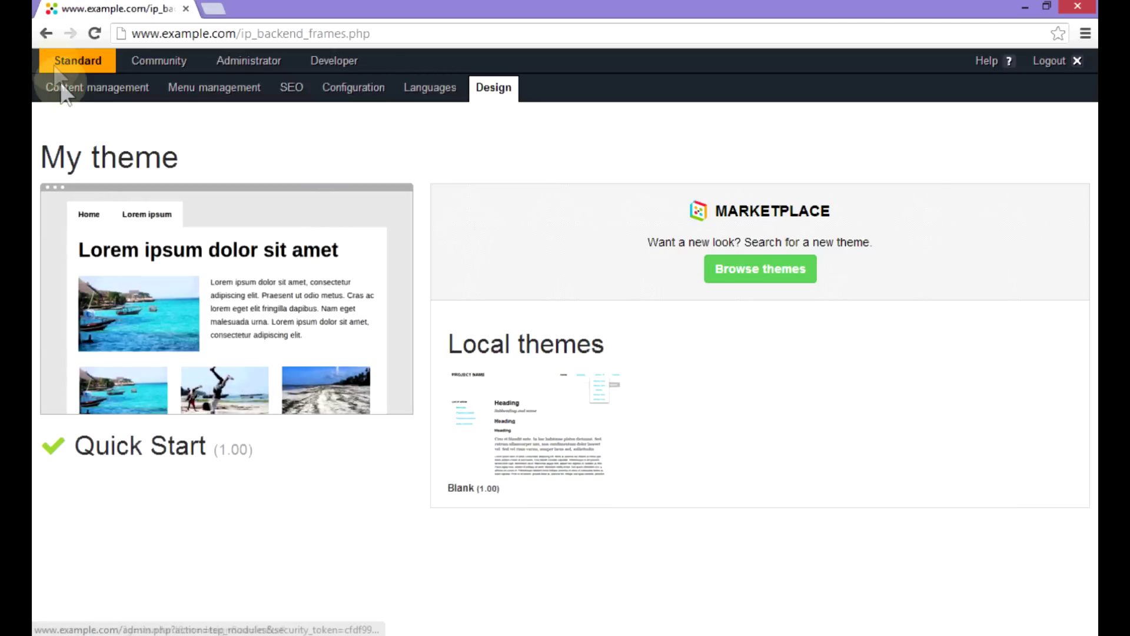
{"action": "left_click", "coordinate": [71, 92]}
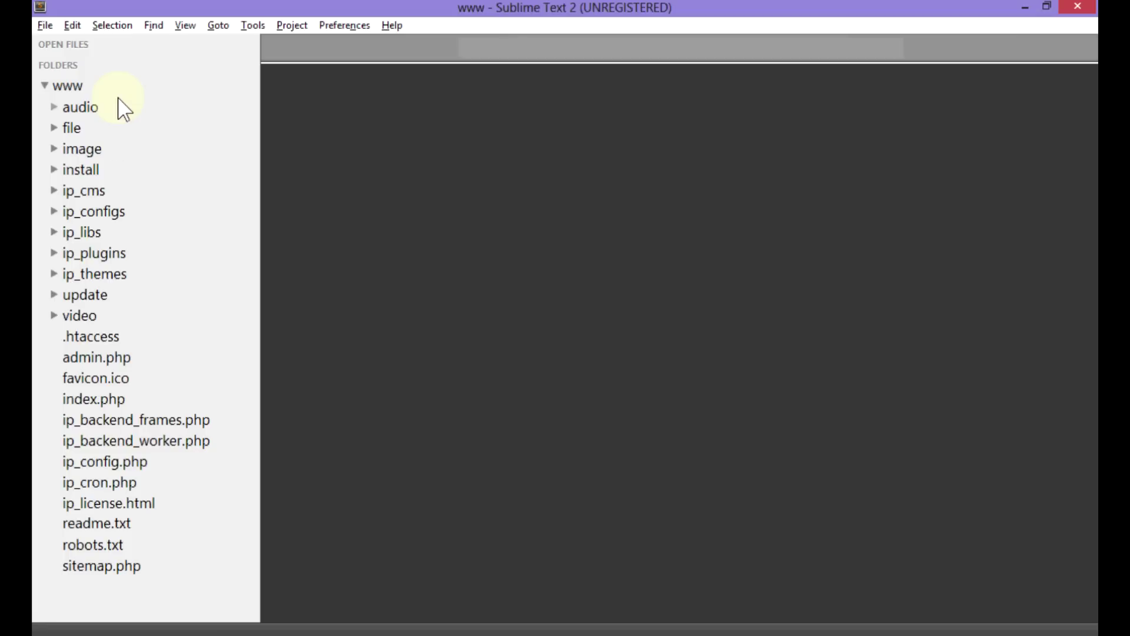
Peek into ip_plugins and the Blank theme, leaving ip_themes expanded in the sidebar
{"action": "left_click", "coordinate": [53, 254]}
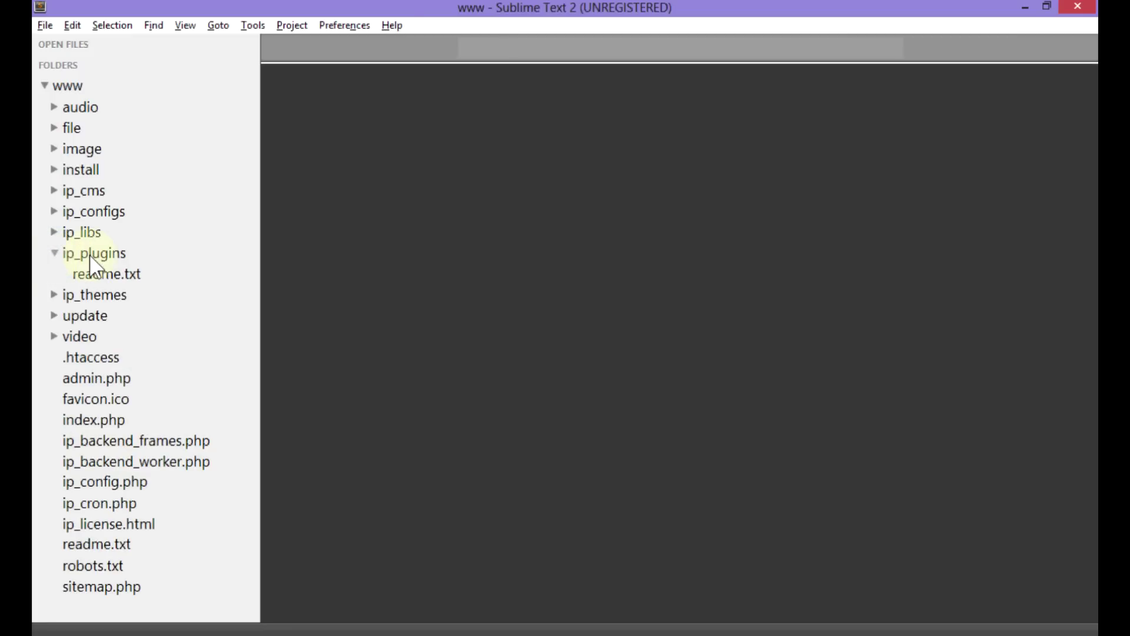
{"action": "left_click", "coordinate": [53, 253]}
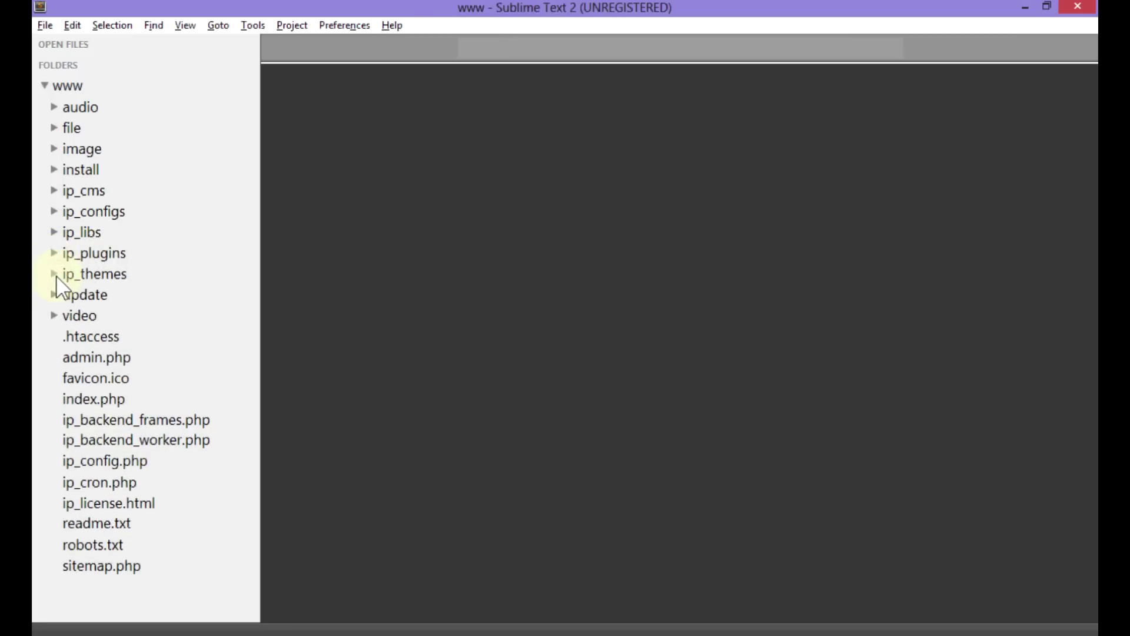
{"action": "left_click", "coordinate": [56, 275]}
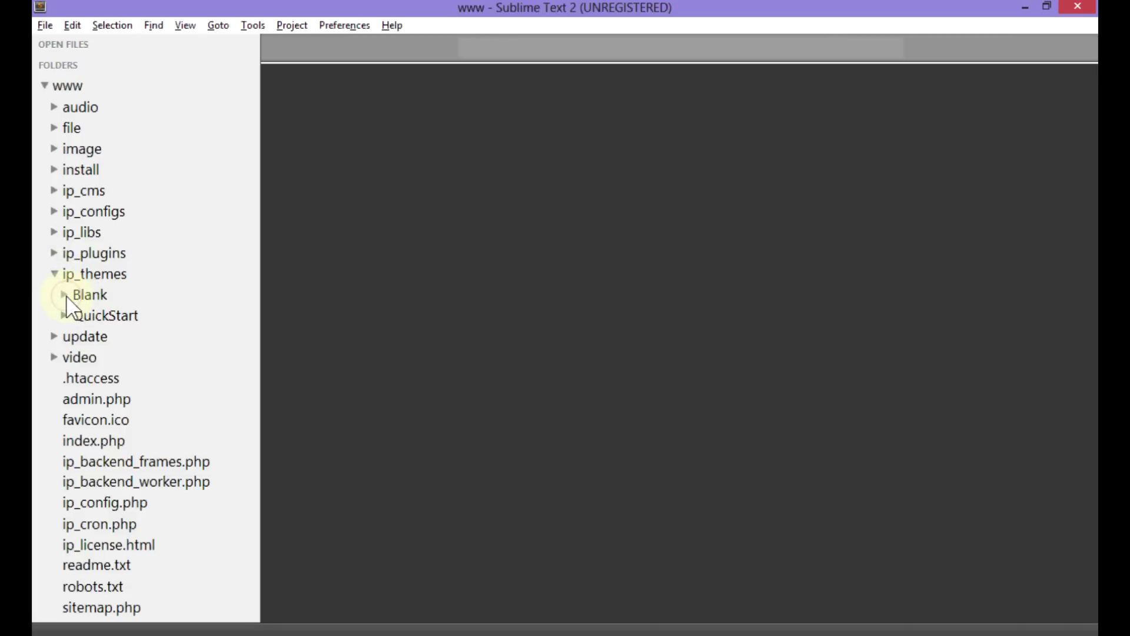
{"action": "left_click", "coordinate": [68, 300]}
{"action": "left_click", "coordinate": [66, 300]}
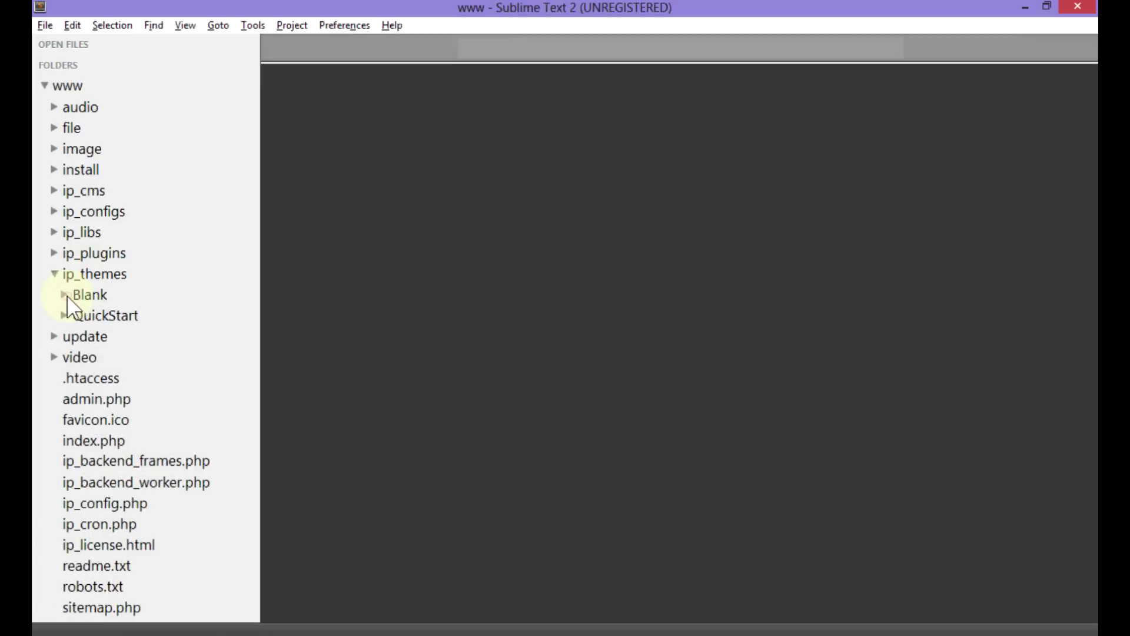
Expand QuickStart and view its main.php, theme.css, ip_content.css and theme.js
{"action": "left_click", "coordinate": [65, 317]}
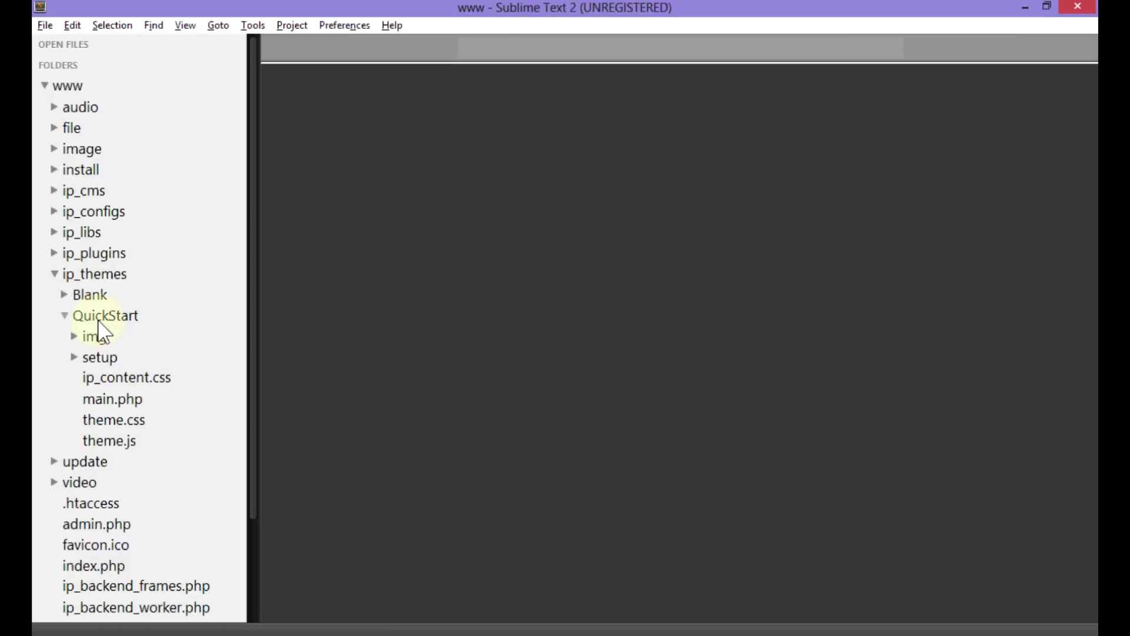
{"action": "left_click", "coordinate": [110, 400]}
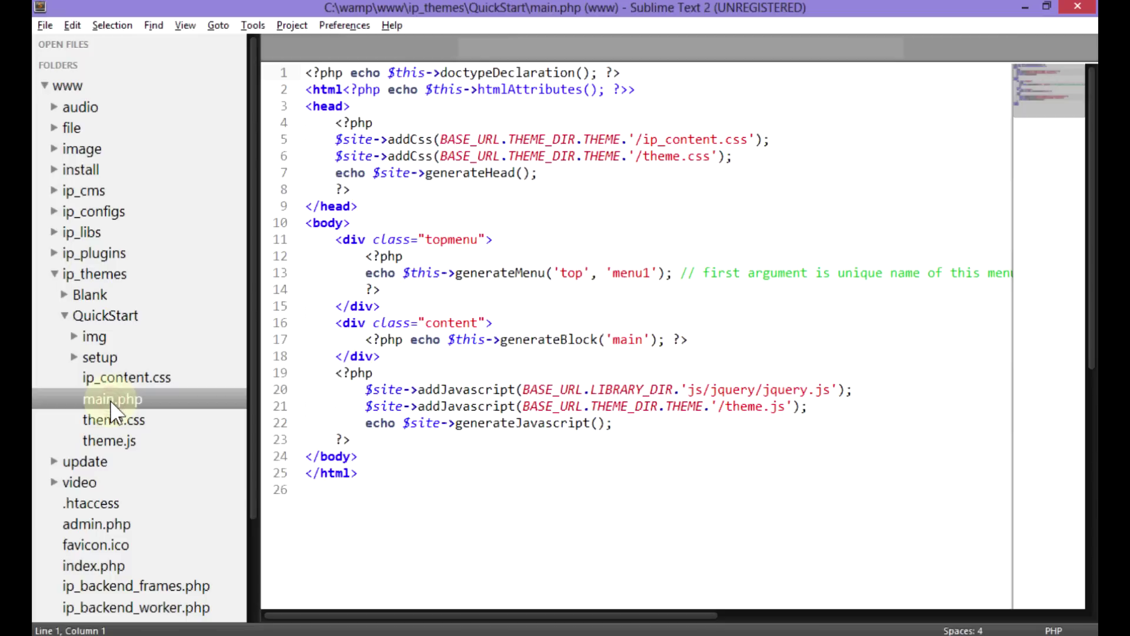
{"action": "left_click", "coordinate": [110, 422]}
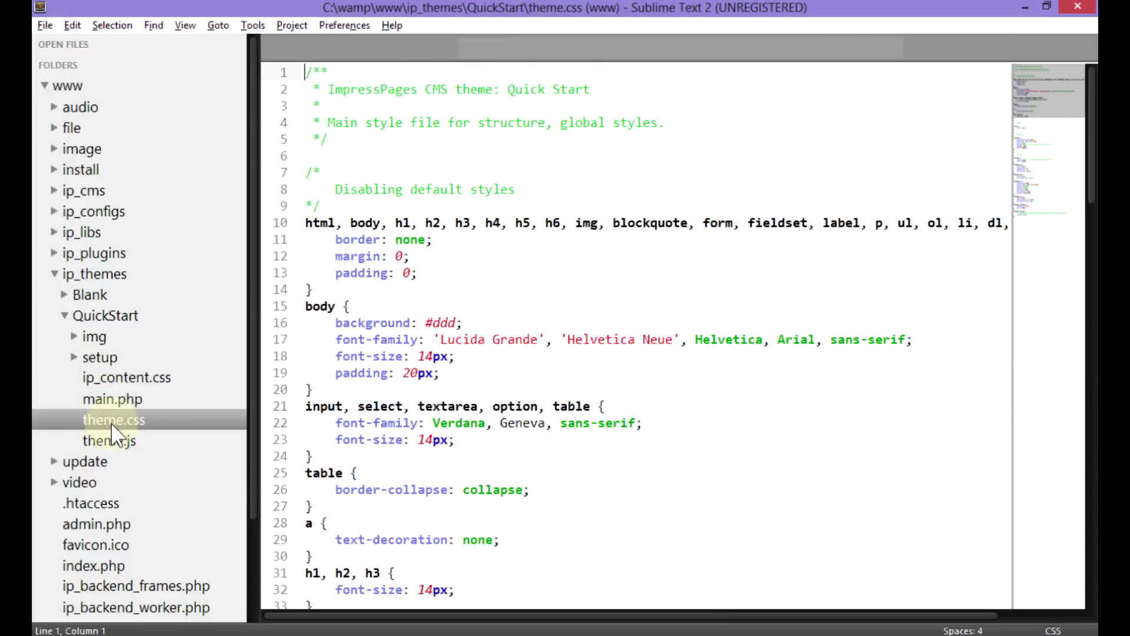
{"action": "left_click", "coordinate": [108, 375]}
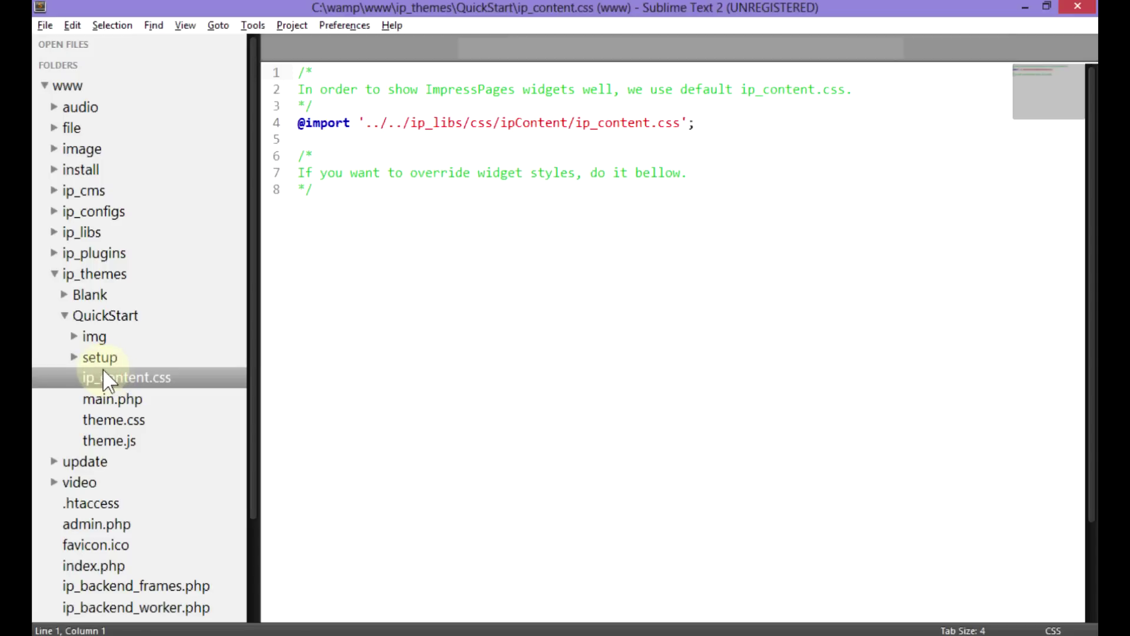
{"action": "left_click", "coordinate": [115, 441]}
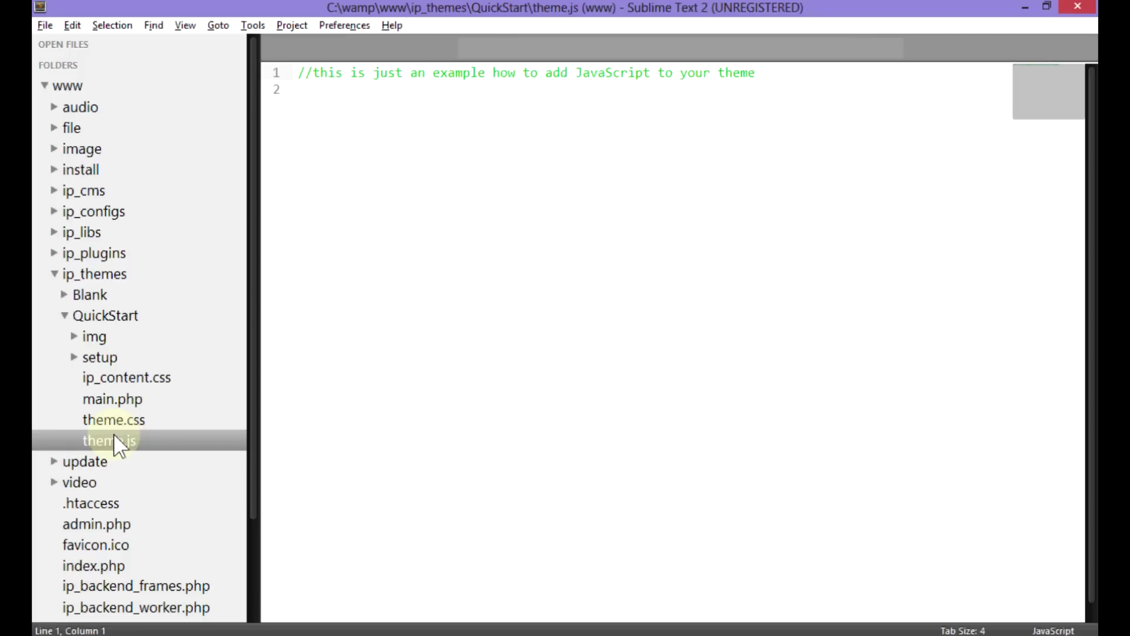
Expand the setup folder and view theme.json with the theme's title, version and widget sizes
{"action": "left_click", "coordinate": [83, 357]}
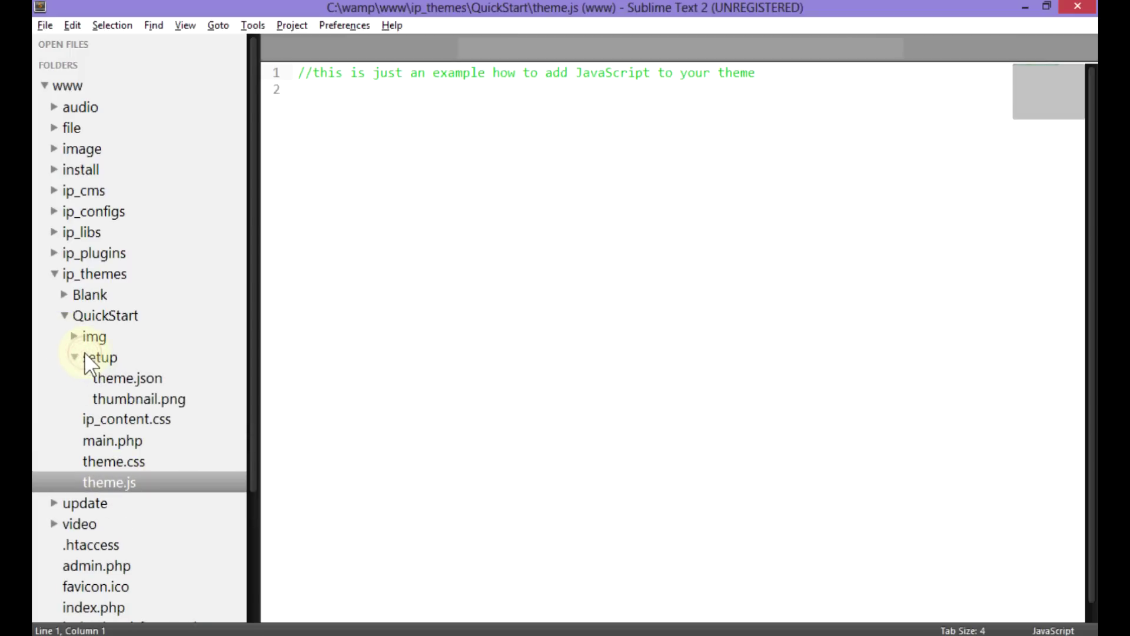
{"action": "left_click", "coordinate": [133, 399]}
{"action": "left_click", "coordinate": [133, 378]}
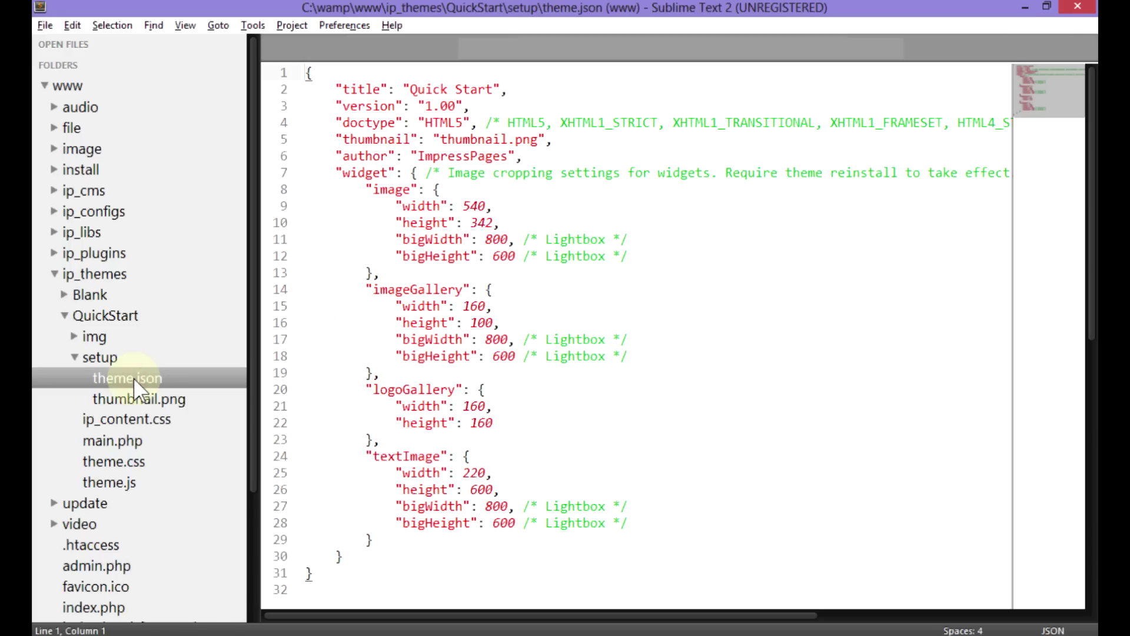
In theme.css change the body background from #ddd to #c00 and save
{"action": "left_click", "coordinate": [73, 355]}
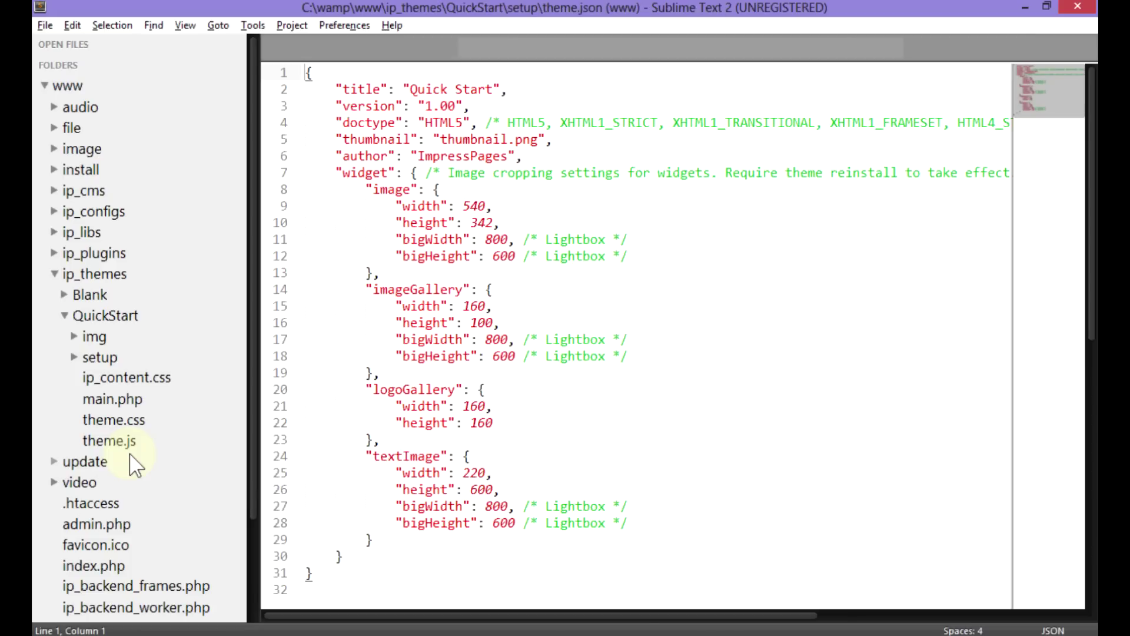
{"action": "left_click", "coordinate": [126, 422]}
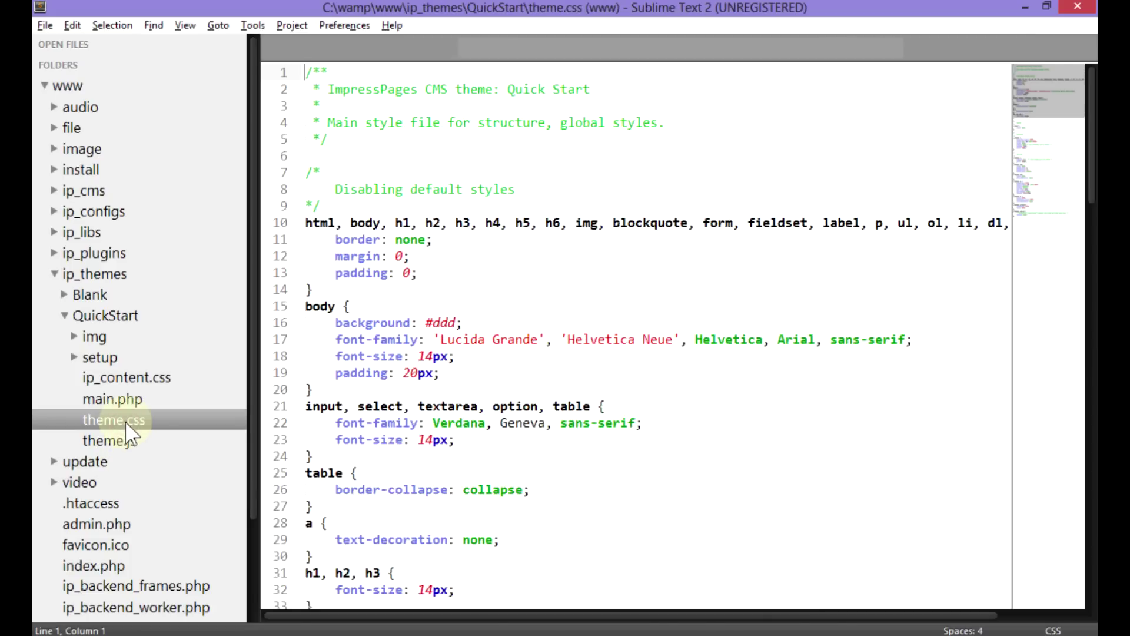
{"action": "left_click", "coordinate": [443, 321]}
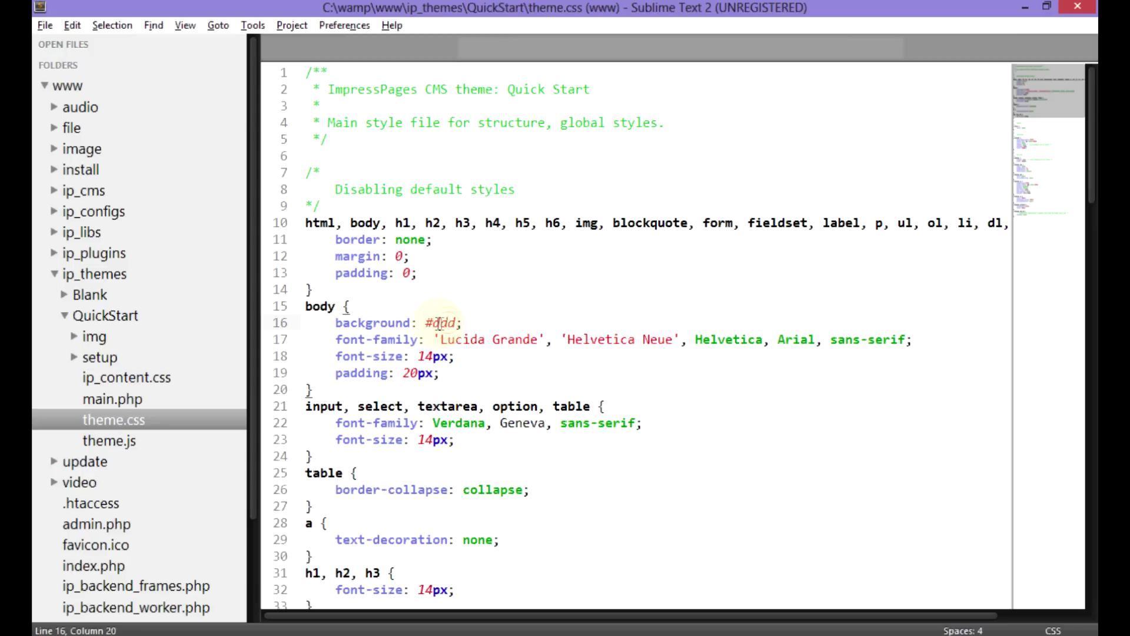
{"action": "double_click", "coordinate": [438, 322]}
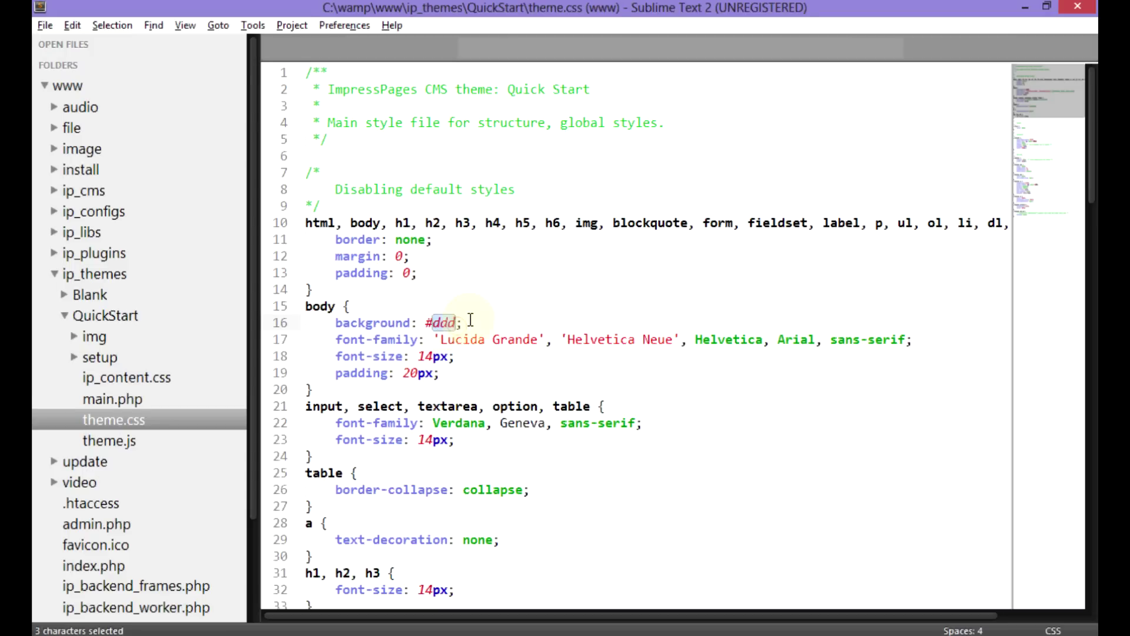
{"action": "type", "text": "c00"}
{"action": "key", "text": "ctrl+s"}
Reload the website in the browser to see the red background, then return to the editor
{"action": "key", "text": "alt+Tab"}
{"action": "key", "text": "F5"}
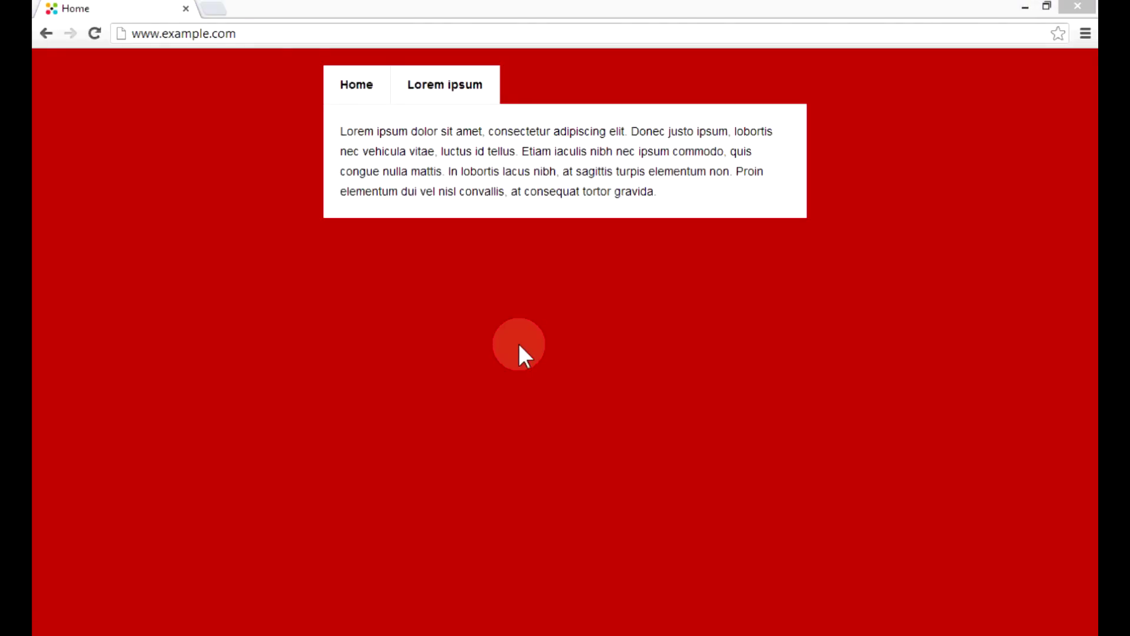
{"action": "key", "text": "alt+Tab"}
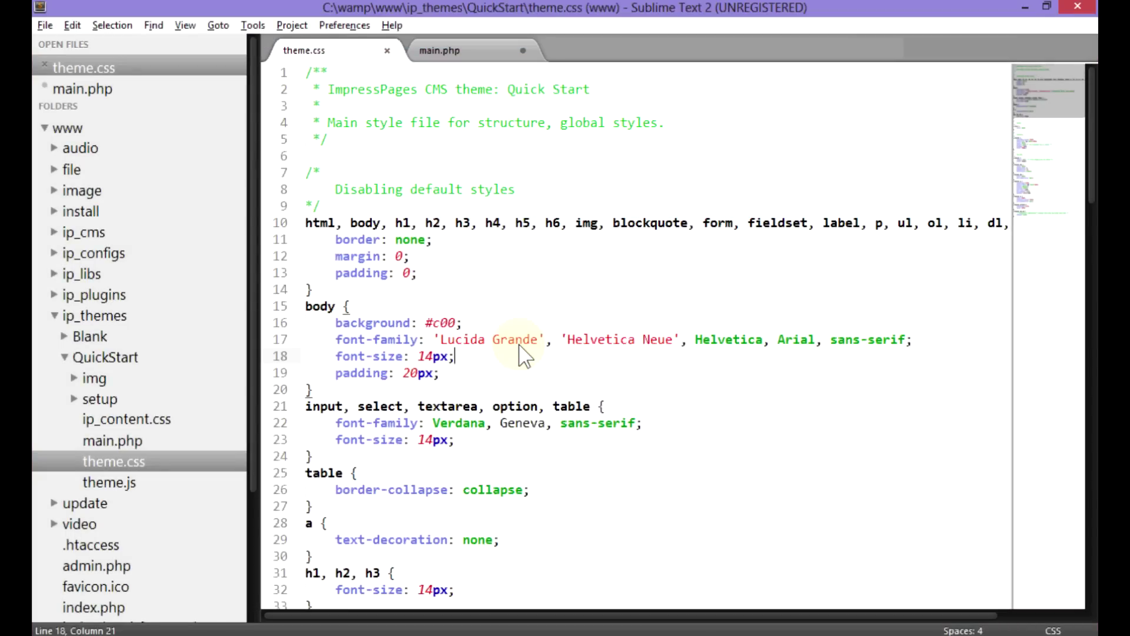
View ip_content.css once more, then bring up the QuickStart main.php template
{"action": "left_click", "coordinate": [116, 418]}
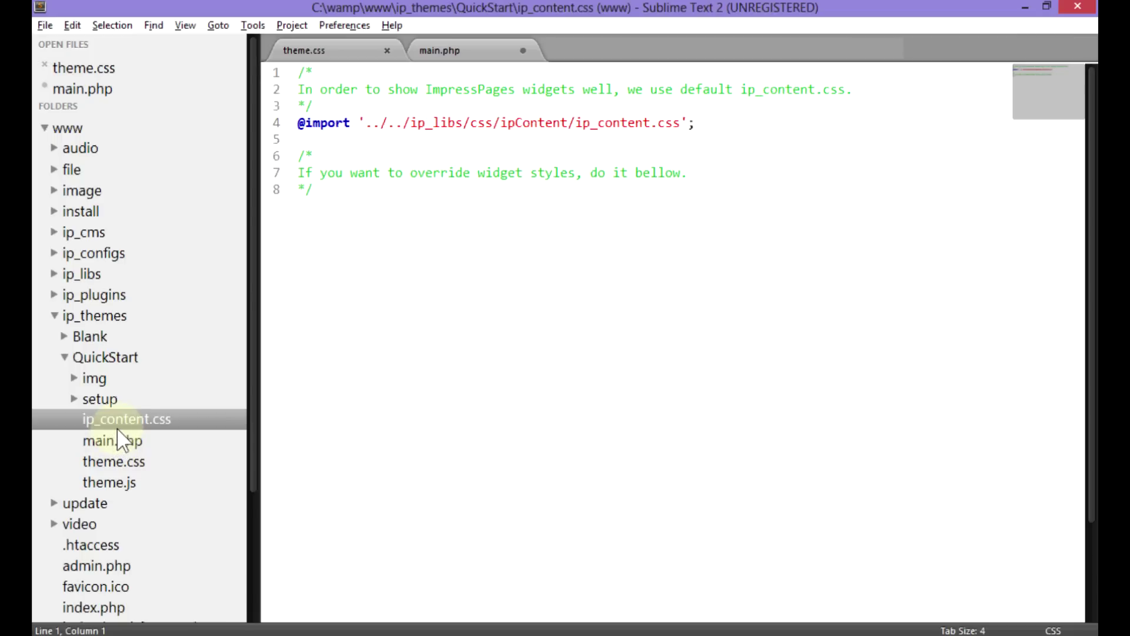
{"action": "left_click", "coordinate": [117, 441]}
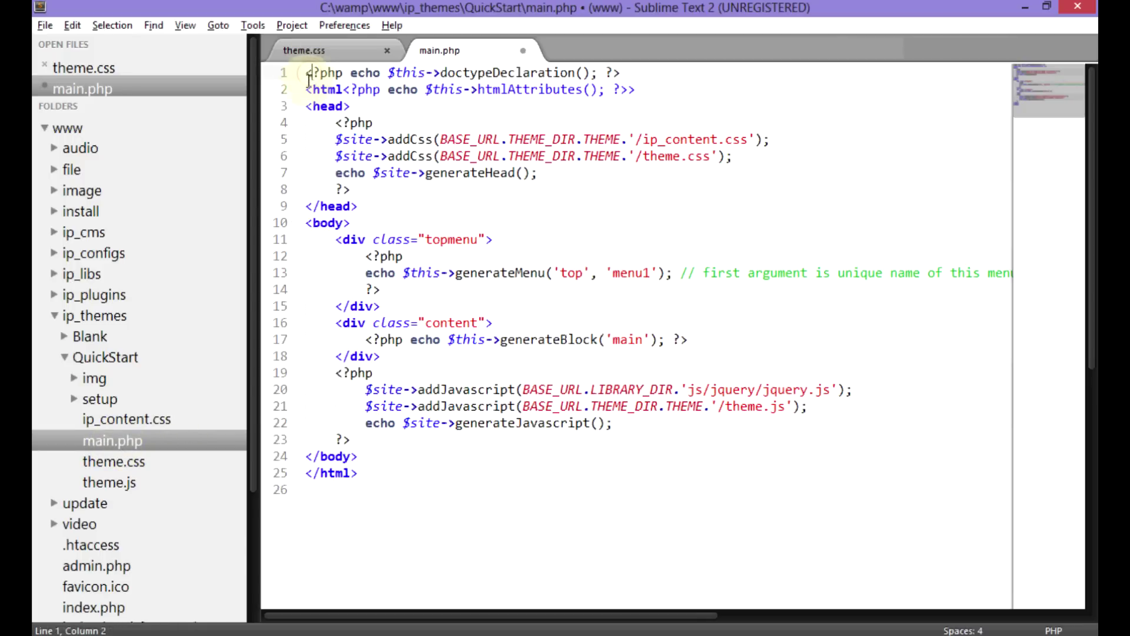
{"action": "left_click_drag", "start_coordinate": [308, 74], "coordinate": [307, 106]}
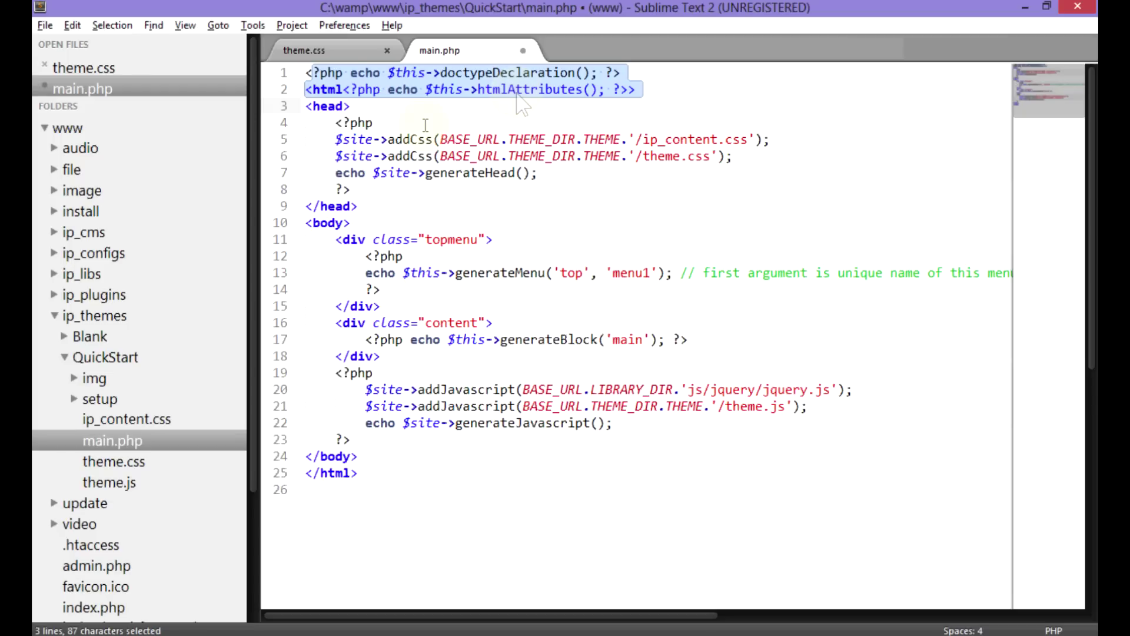
{"action": "left_click", "coordinate": [389, 142]}
{"action": "left_click_drag", "start_coordinate": [334, 139], "coordinate": [310, 173]}
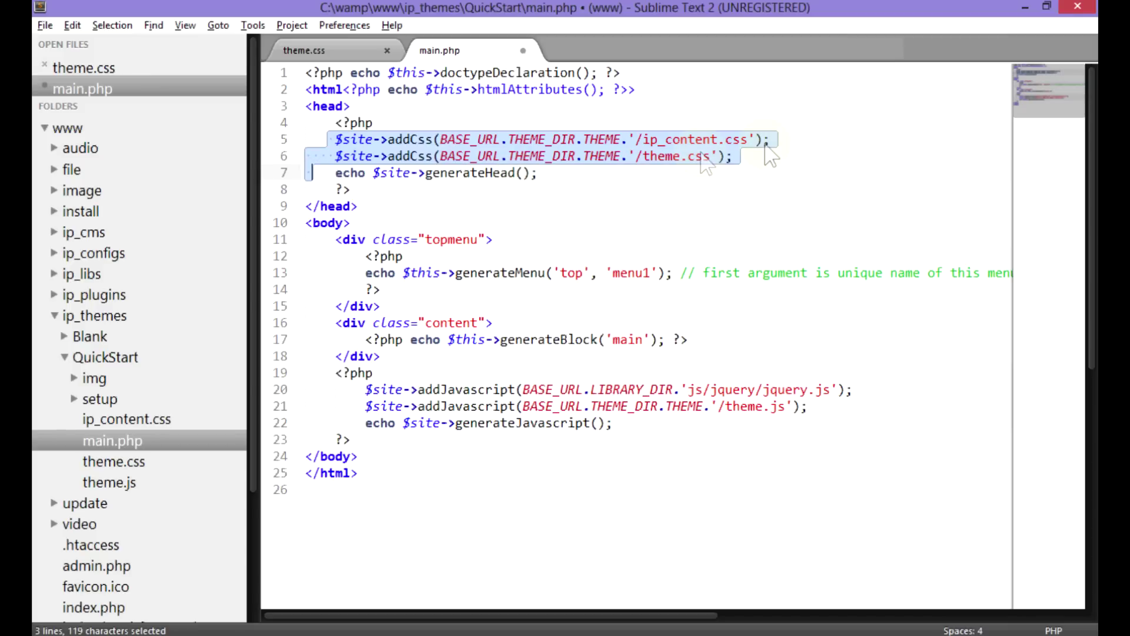
{"action": "left_click", "coordinate": [794, 142]}
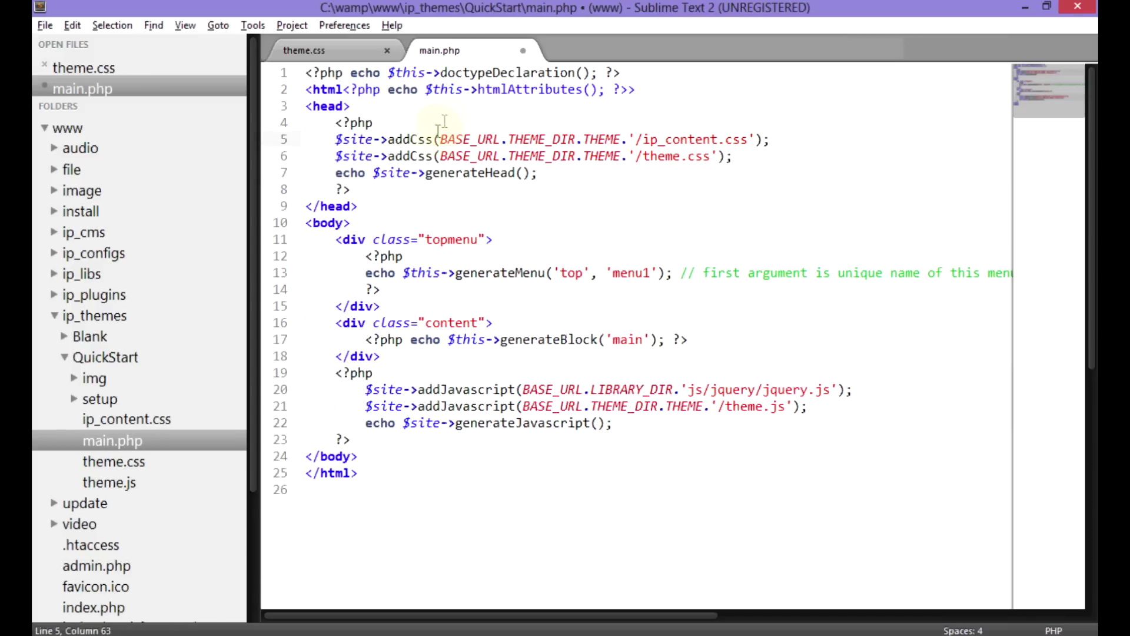
{"action": "left_click_drag", "start_coordinate": [439, 139], "coordinate": [628, 139]}
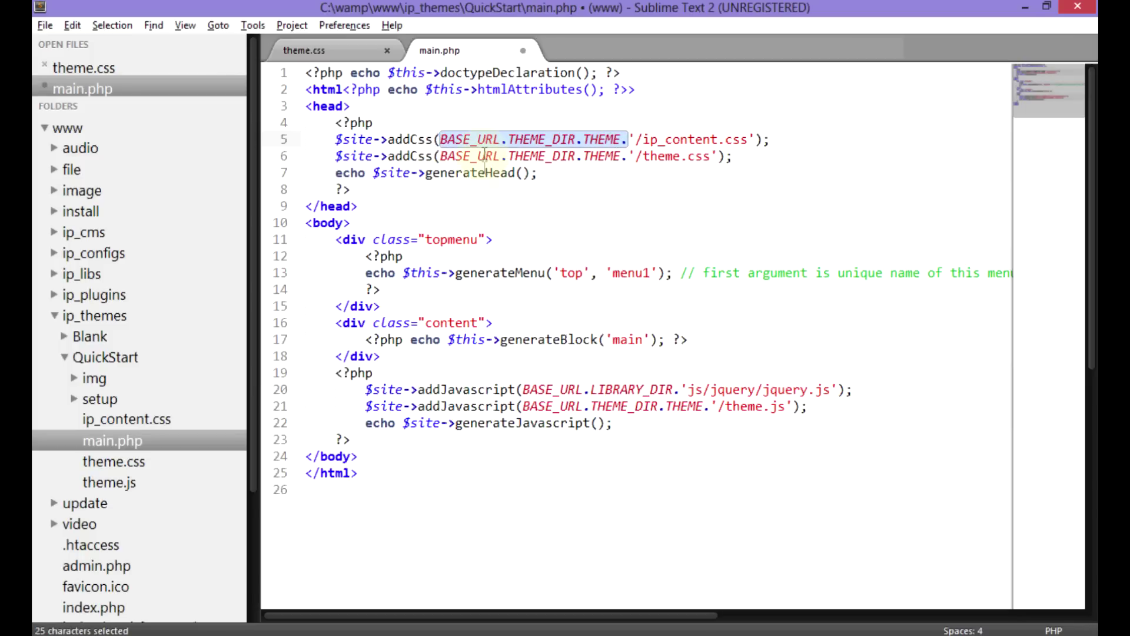
{"action": "left_click", "coordinate": [742, 157]}
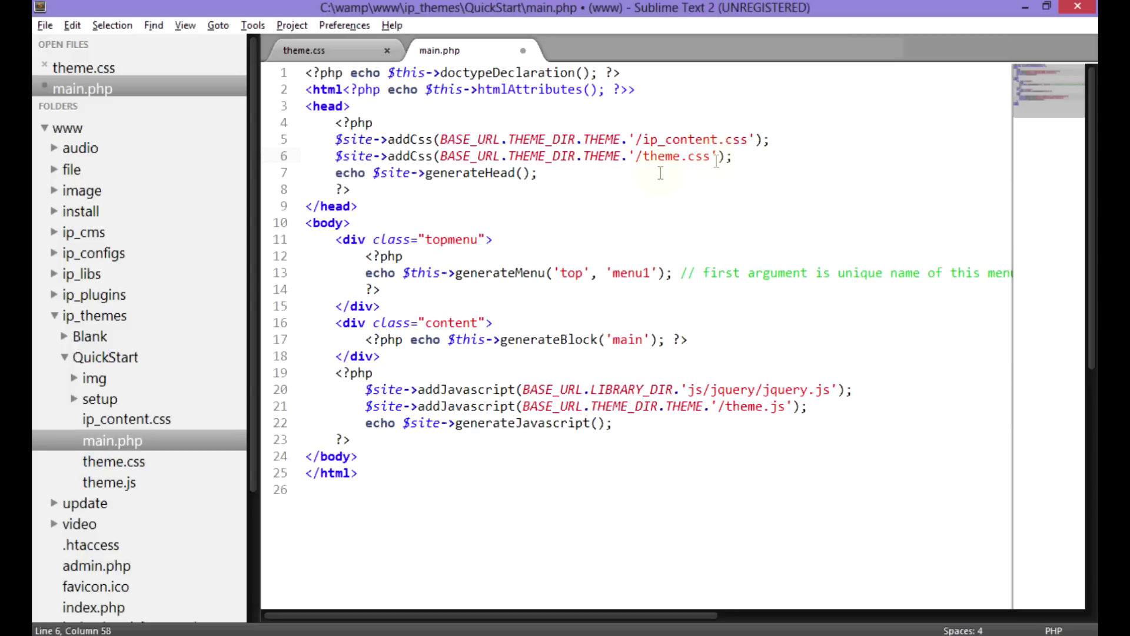
{"action": "double_click", "coordinate": [507, 173]}
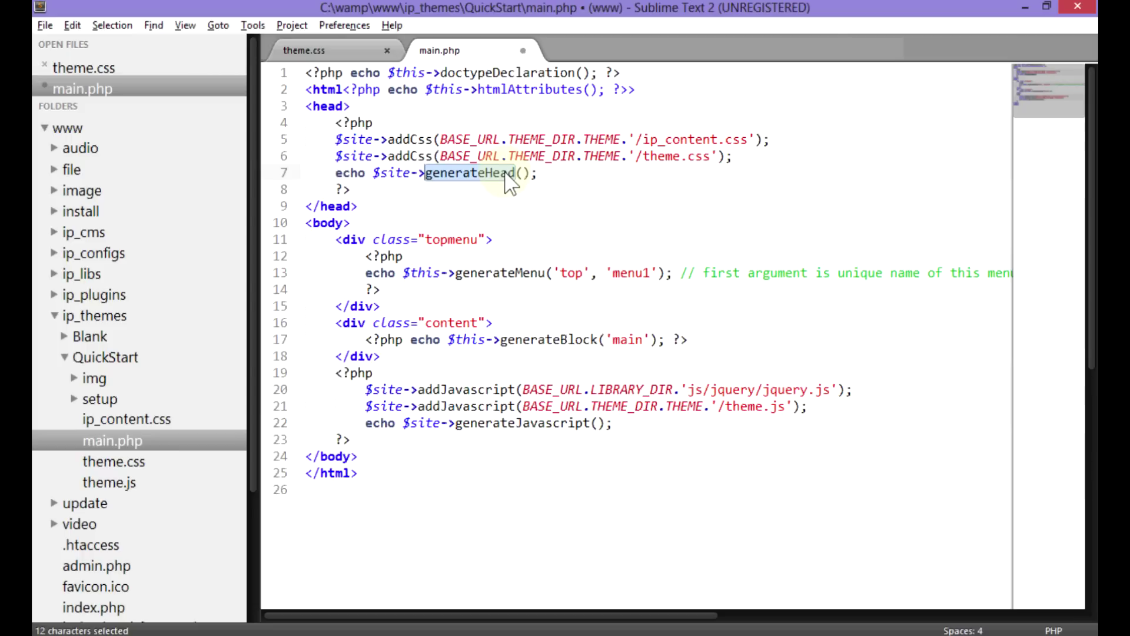
{"action": "left_click_drag", "start_coordinate": [536, 173], "coordinate": [322, 142]}
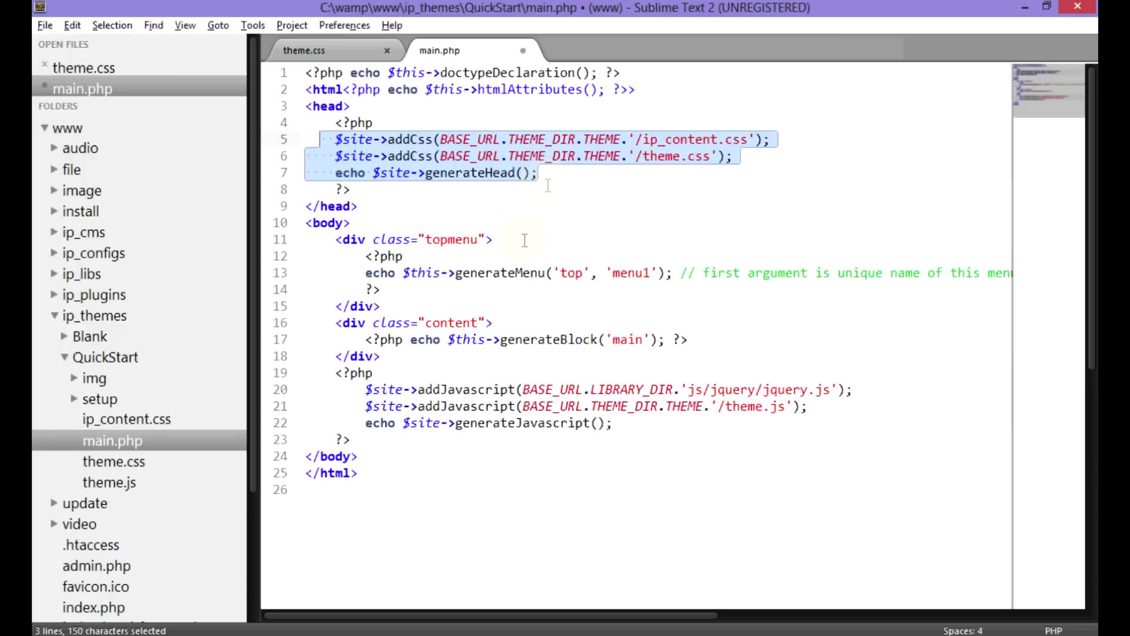
{"action": "double_click", "coordinate": [466, 275]}
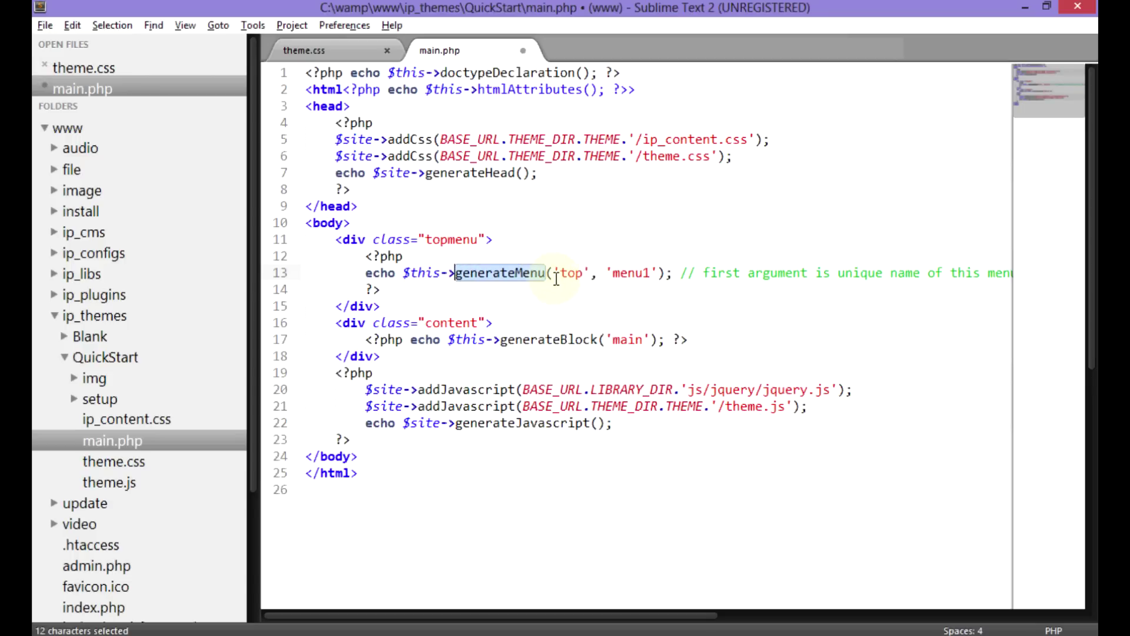
{"action": "left_click_drag", "start_coordinate": [560, 274], "coordinate": [583, 273]}
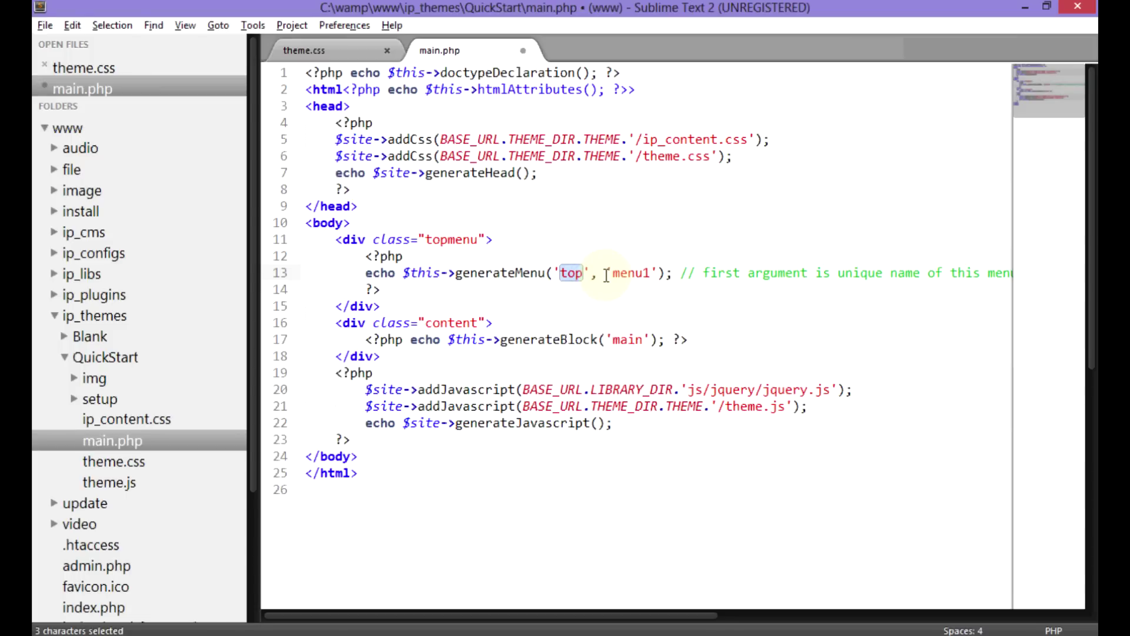
{"action": "left_click_drag", "start_coordinate": [613, 274], "coordinate": [650, 271]}
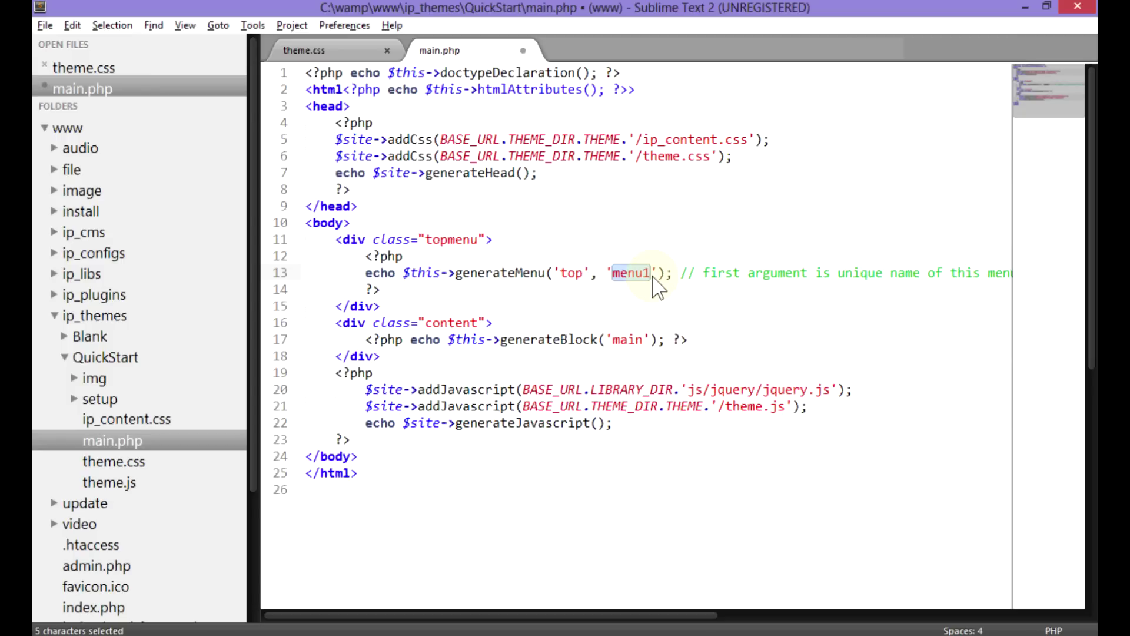
{"action": "double_click", "coordinate": [534, 339]}
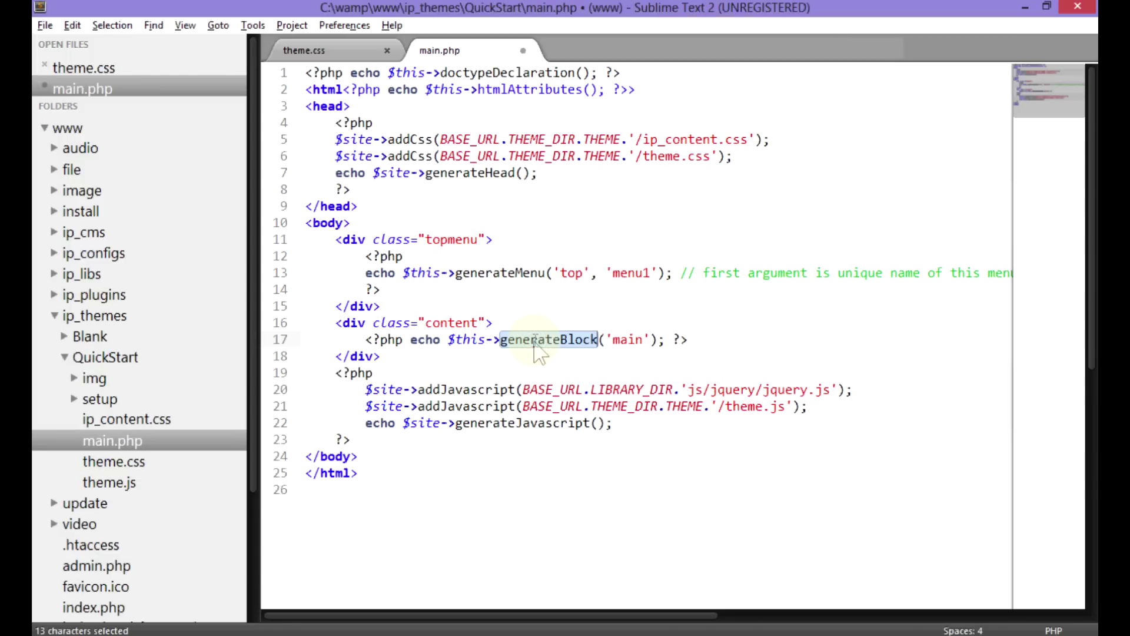
{"action": "double_click", "coordinate": [623, 340]}
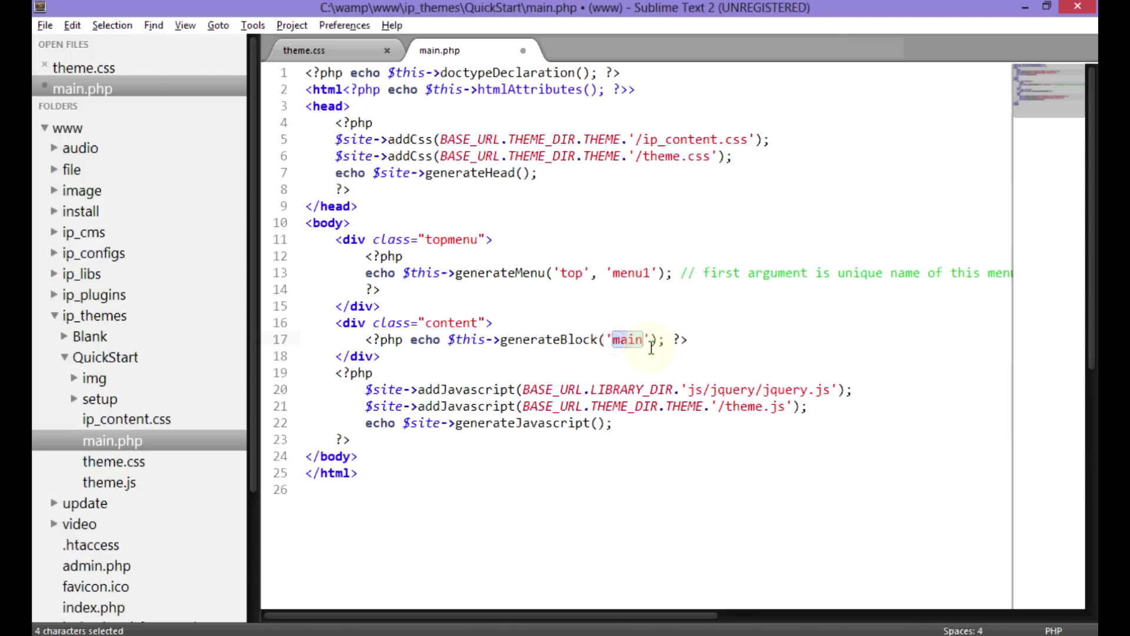
{"action": "left_click", "coordinate": [672, 340]}
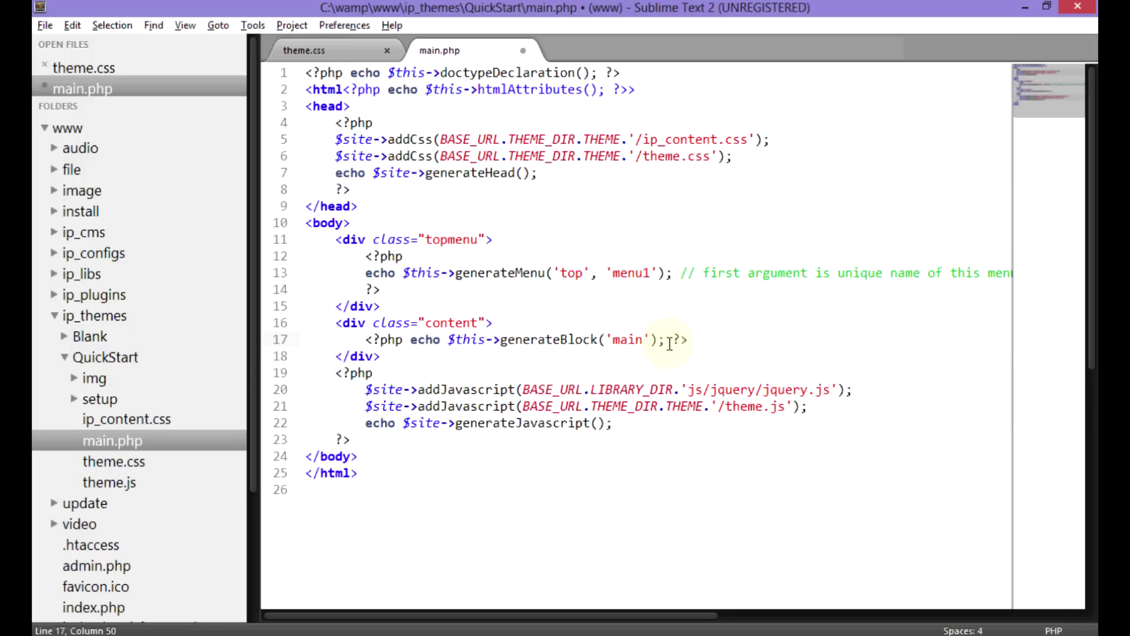
{"action": "left_click", "coordinate": [691, 345]}
{"action": "key", "text": "shift+Home"}
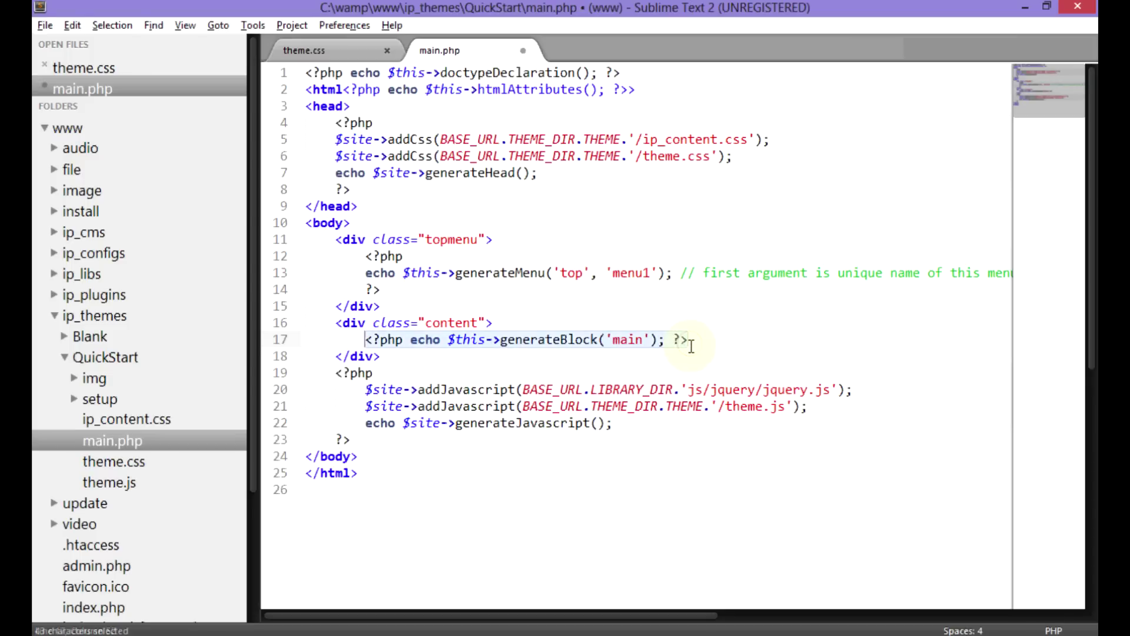
{"action": "key", "text": "ctrl+c"}
{"action": "key", "text": "End"}
{"action": "key", "text": "Return"}
{"action": "key", "text": "ctrl+v"}
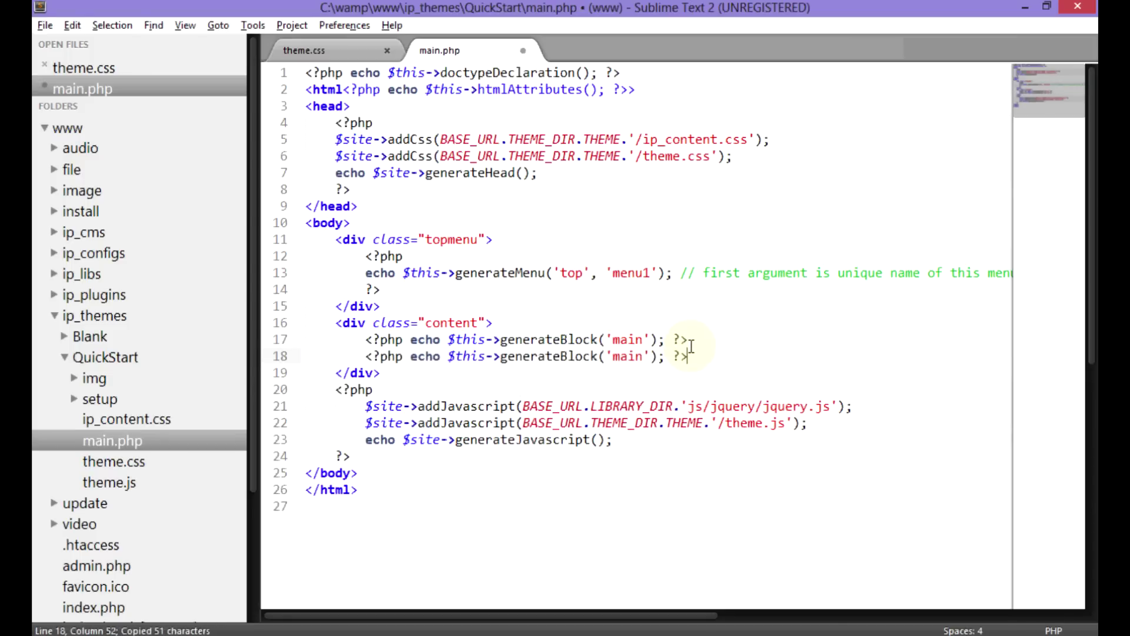
{"action": "double_click", "coordinate": [623, 356]}
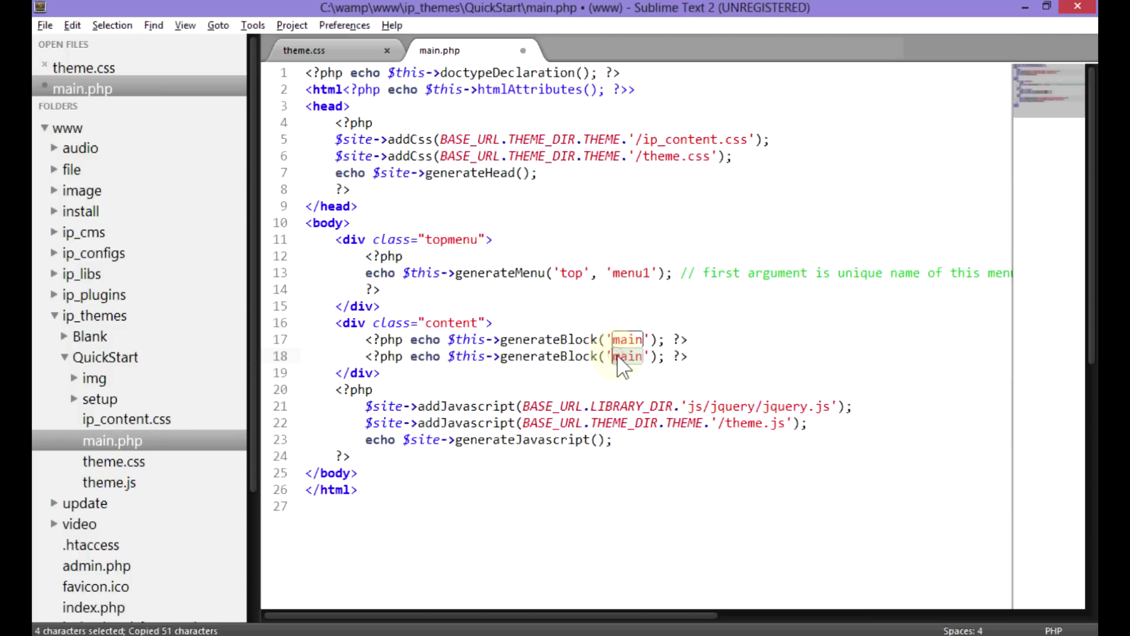
{"action": "type", "text": "side"}
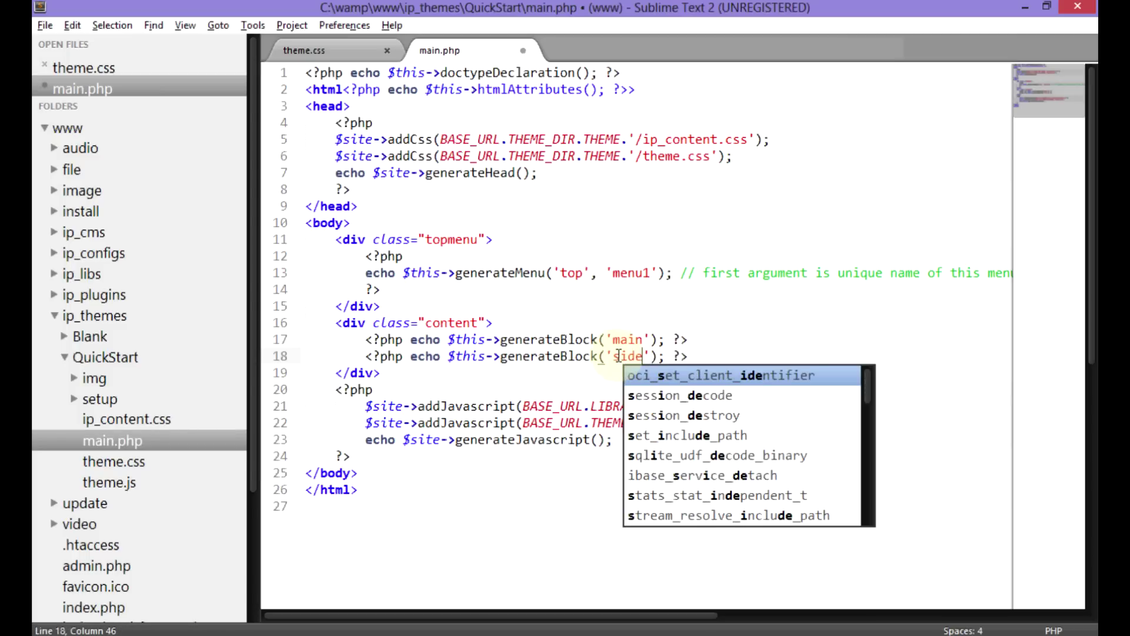
{"action": "key", "text": "Escape"}
{"action": "type", "text": "1"}
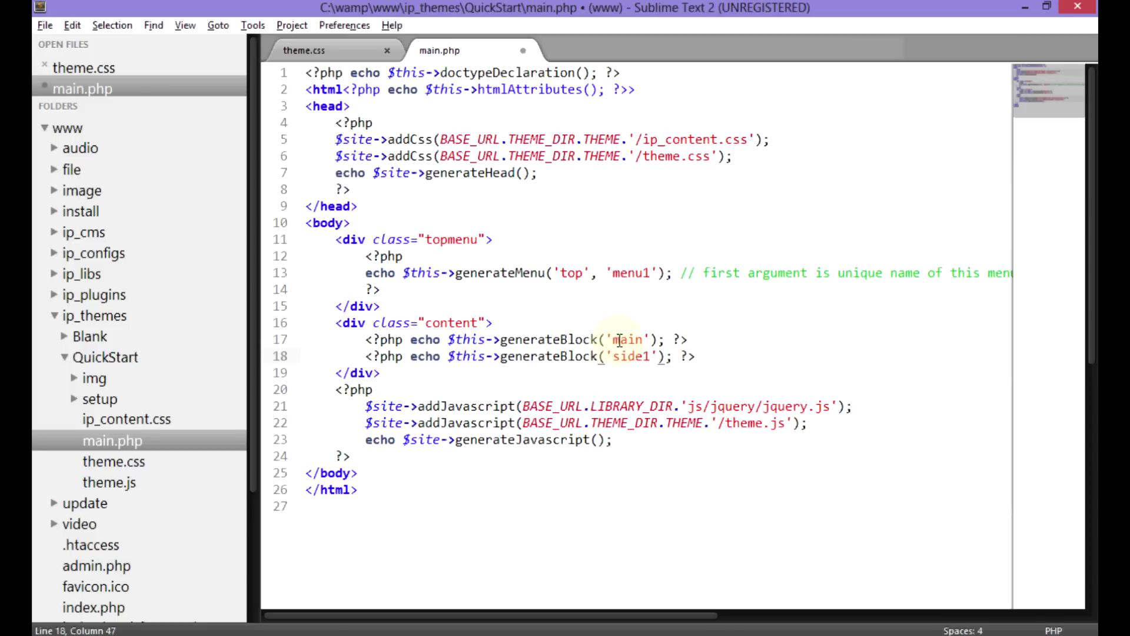
{"action": "key", "text": "ctrl+x"}
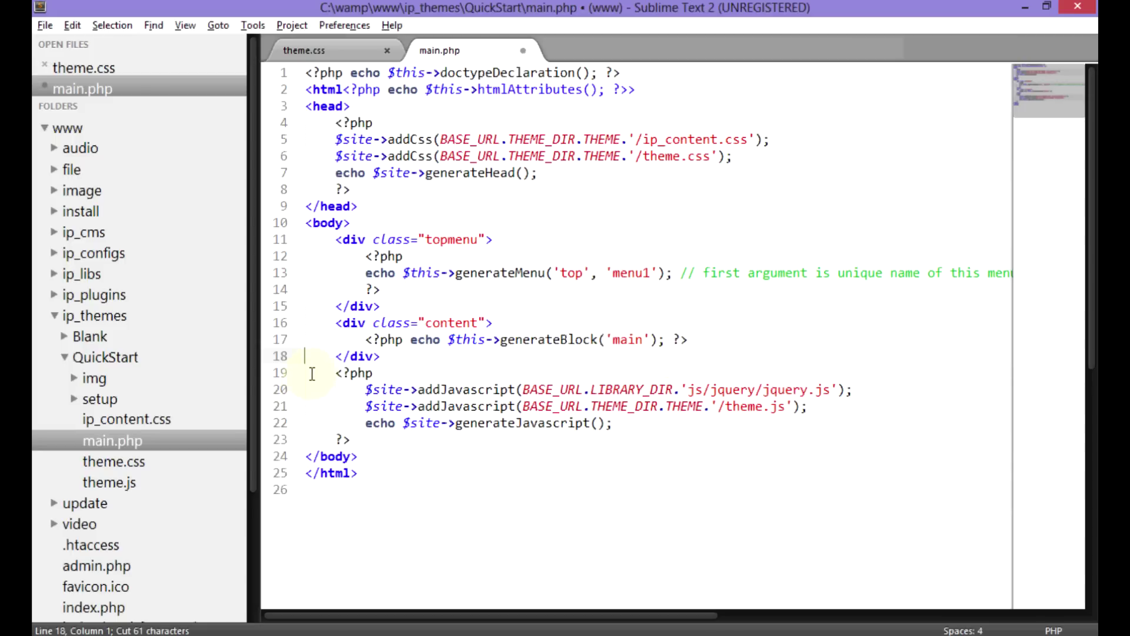
{"action": "left_click_drag", "start_coordinate": [298, 373], "coordinate": [296, 456]}
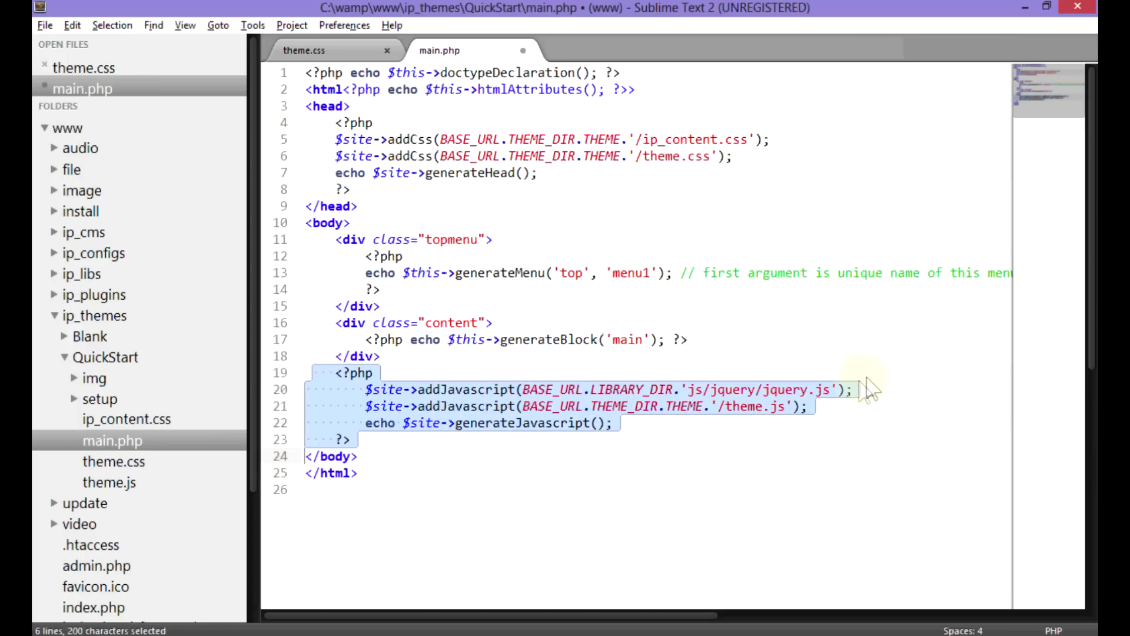
{"action": "left_click", "coordinate": [777, 389]}
{"action": "double_click", "coordinate": [781, 389]}
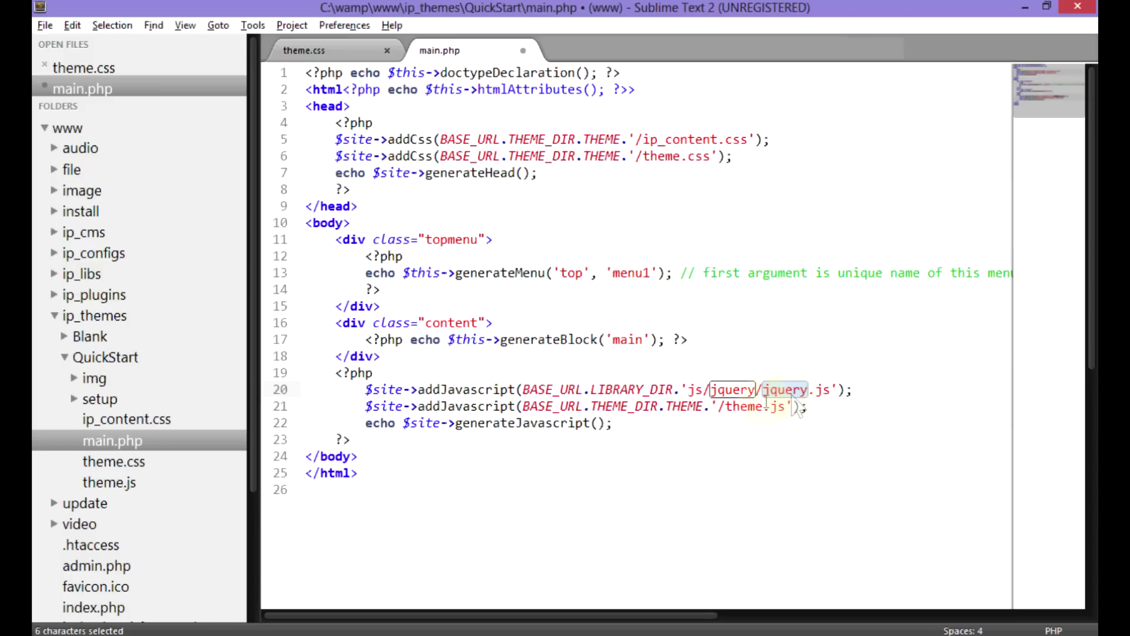
{"action": "double_click", "coordinate": [736, 407]}
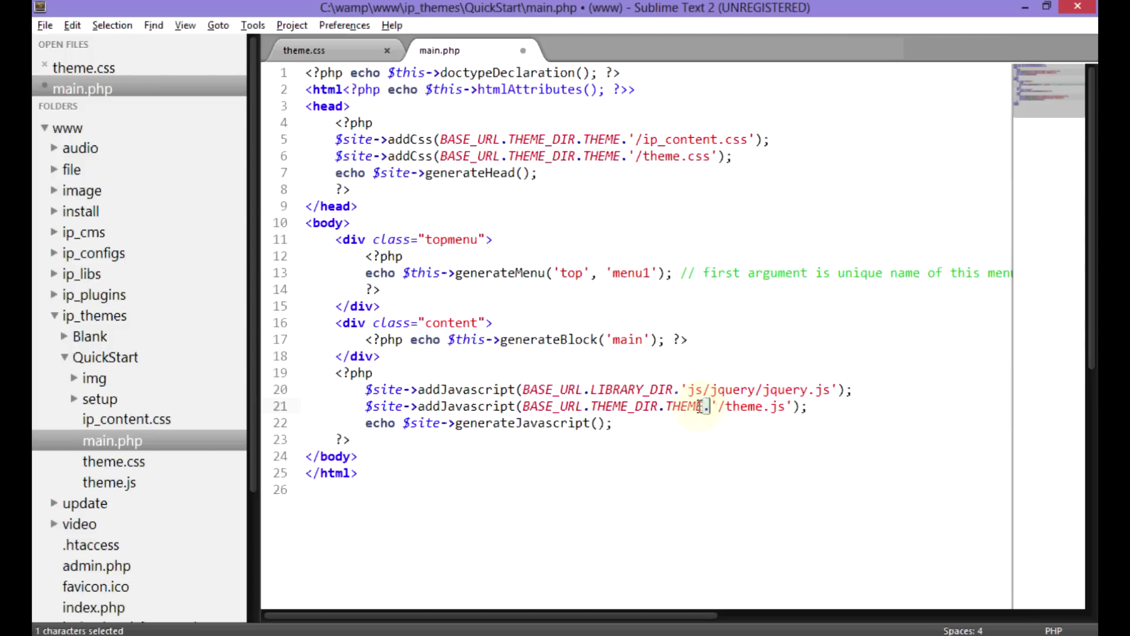
{"action": "double_click", "coordinate": [681, 406]}
{"action": "key", "text": "shift+Left"}
{"action": "key", "text": "ctrl+shift+Left"}
{"action": "key", "text": "ctrl+shift+Left"}
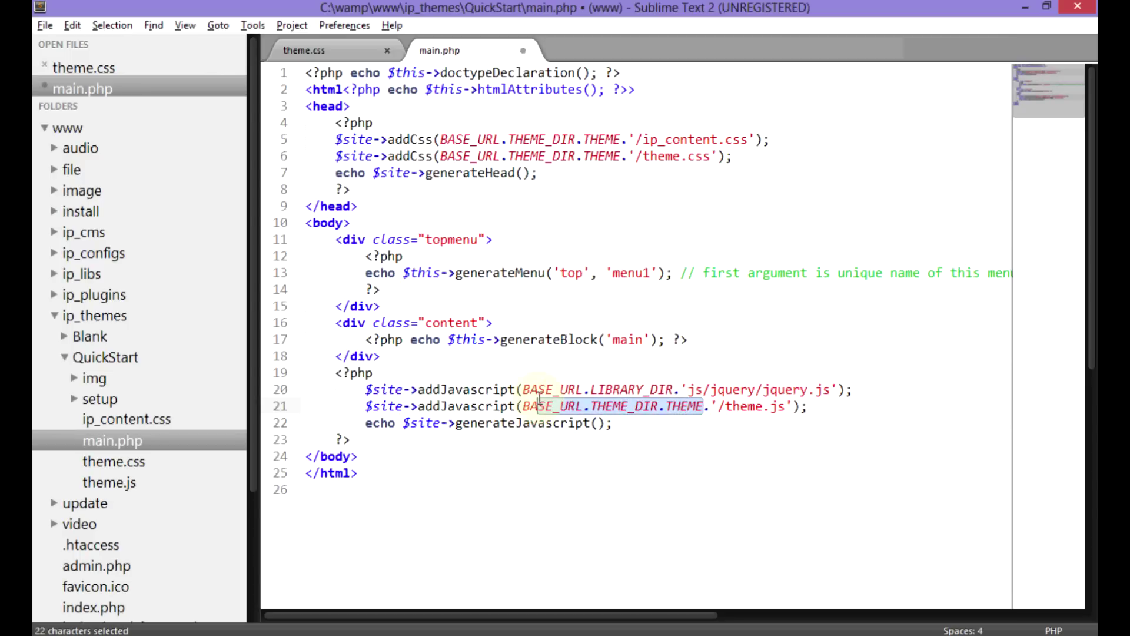
{"action": "left_click", "coordinate": [528, 423]}
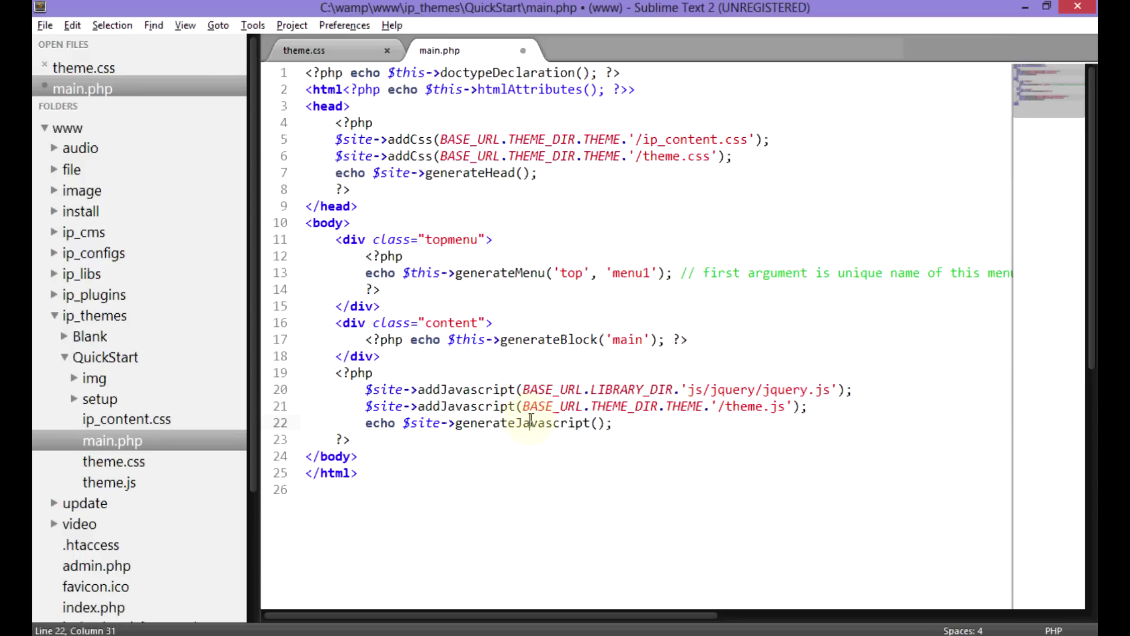
{"action": "left_click_drag", "start_coordinate": [455, 426], "coordinate": [589, 425]}
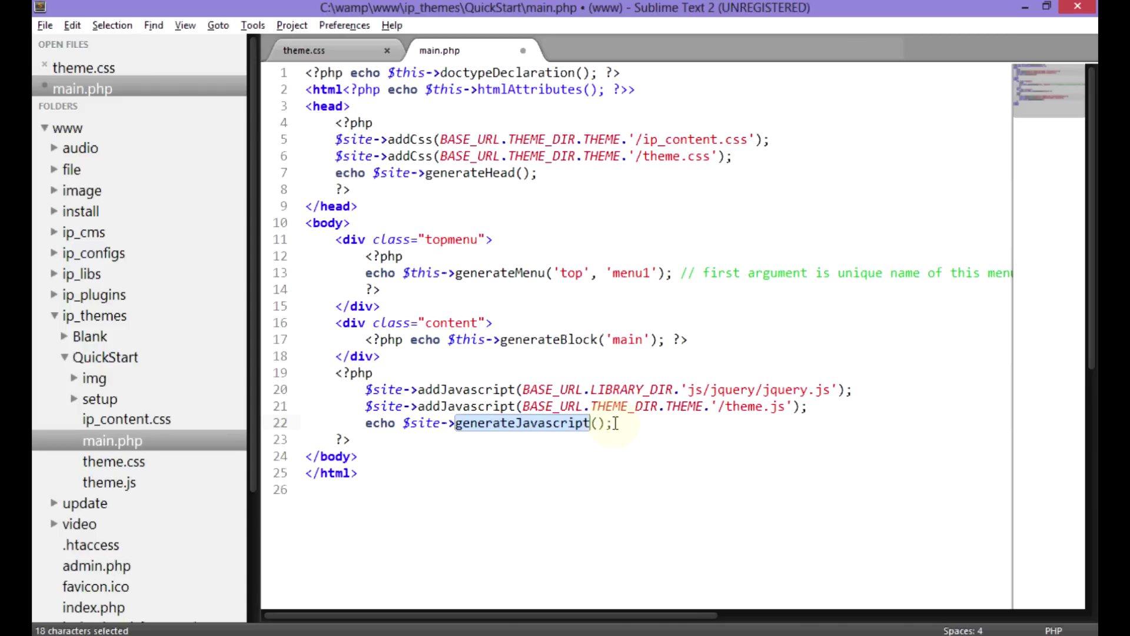
{"action": "left_click", "coordinate": [616, 423]}
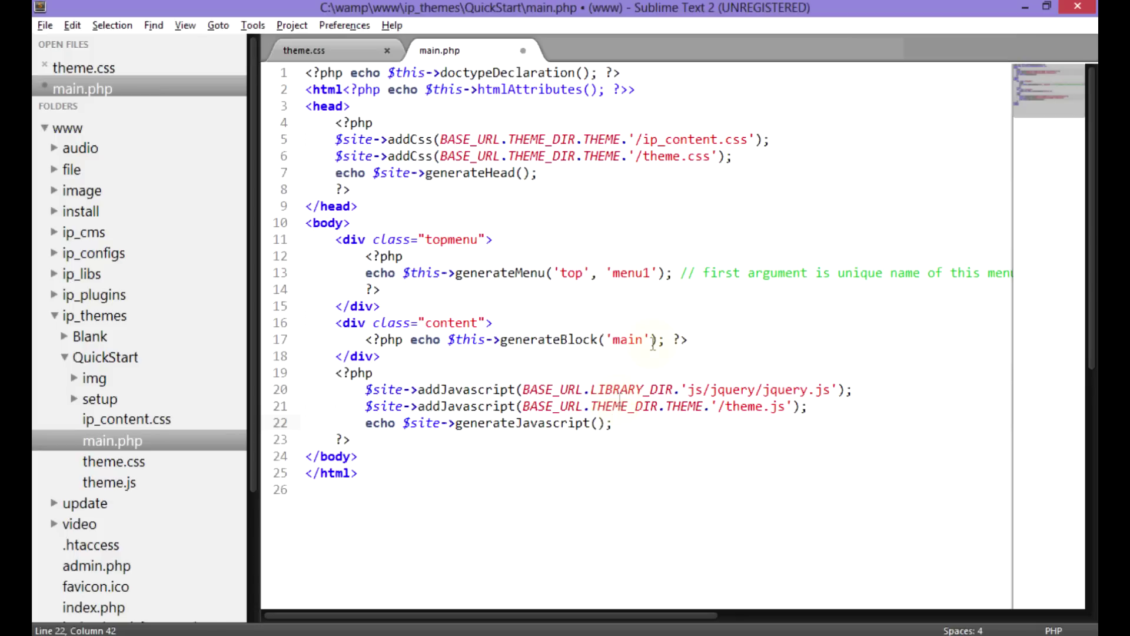
{"action": "left_click", "coordinate": [595, 323]}
Insert an img tag inside the content div with src built from the PHP theme path to /img/company.png plus alt text
{"action": "key", "text": "Return"}
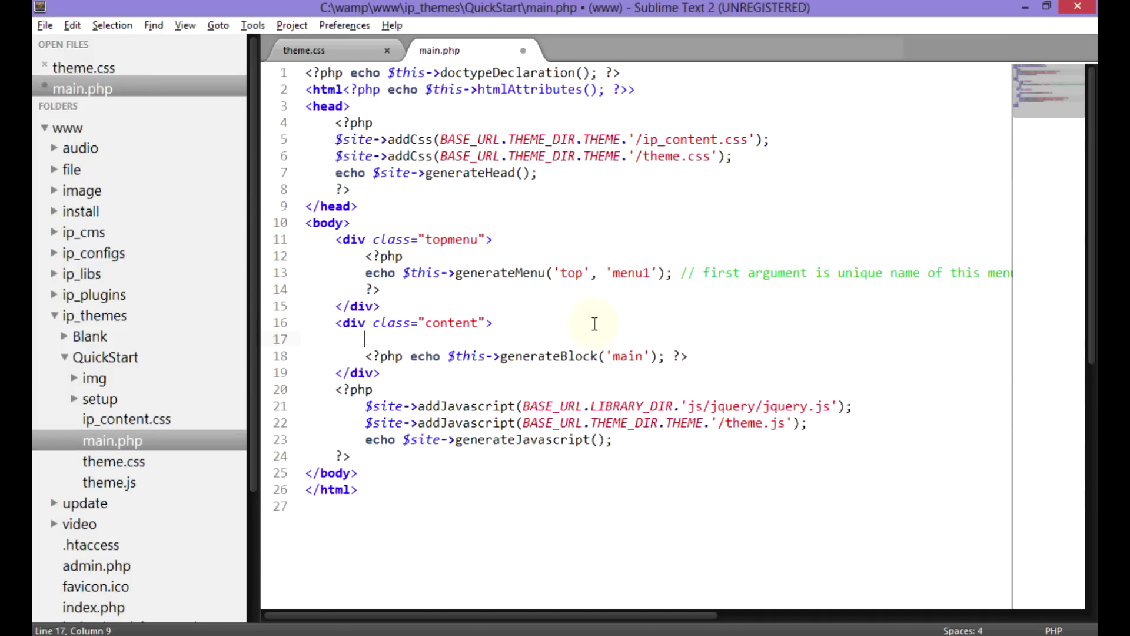
{"action": "left_click", "coordinate": [72, 377]}
{"action": "type", "text": "img"}
{"action": "key", "text": "Tab"}
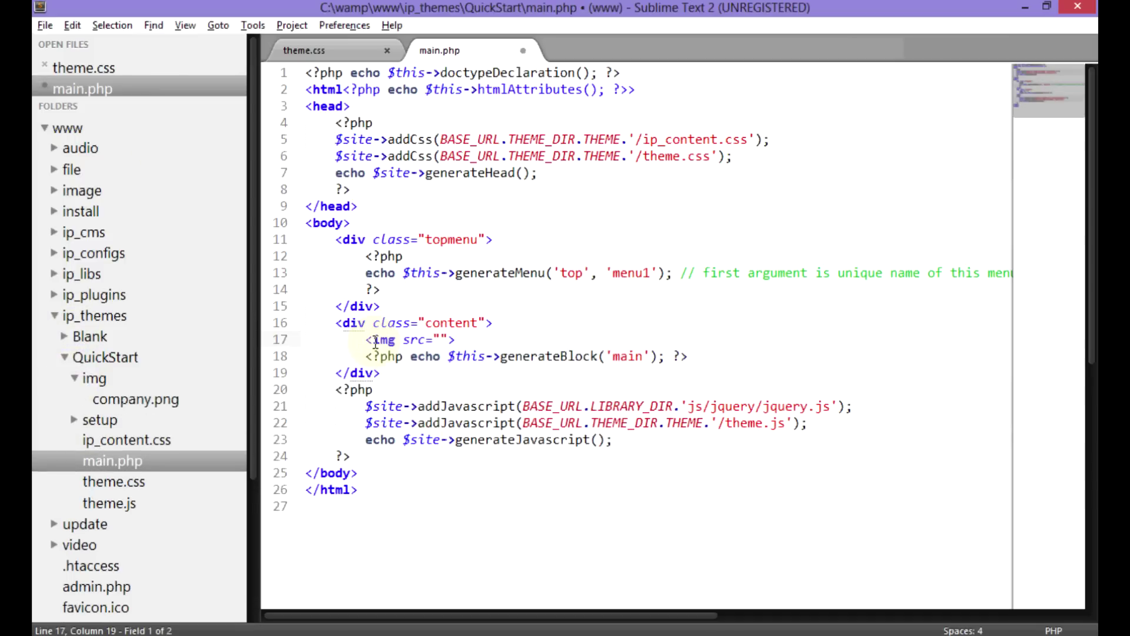
{"action": "type", "text": "<?php e"}
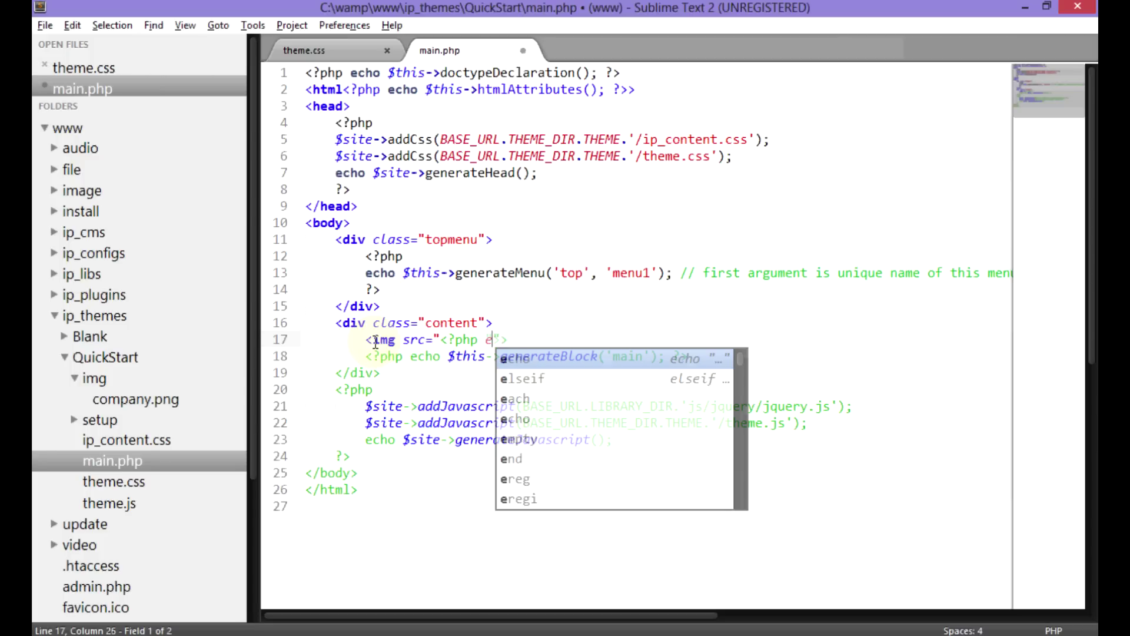
{"action": "type", "text": "cho BASE_URL."}
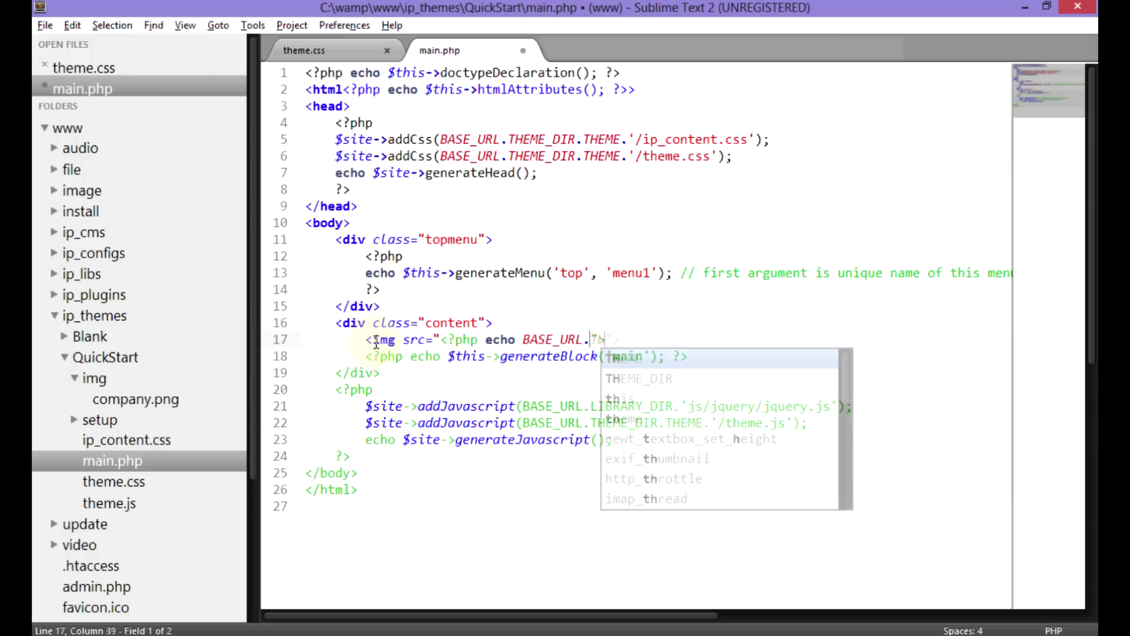
{"action": "type", "text": "THEME_DIR.THEME"}
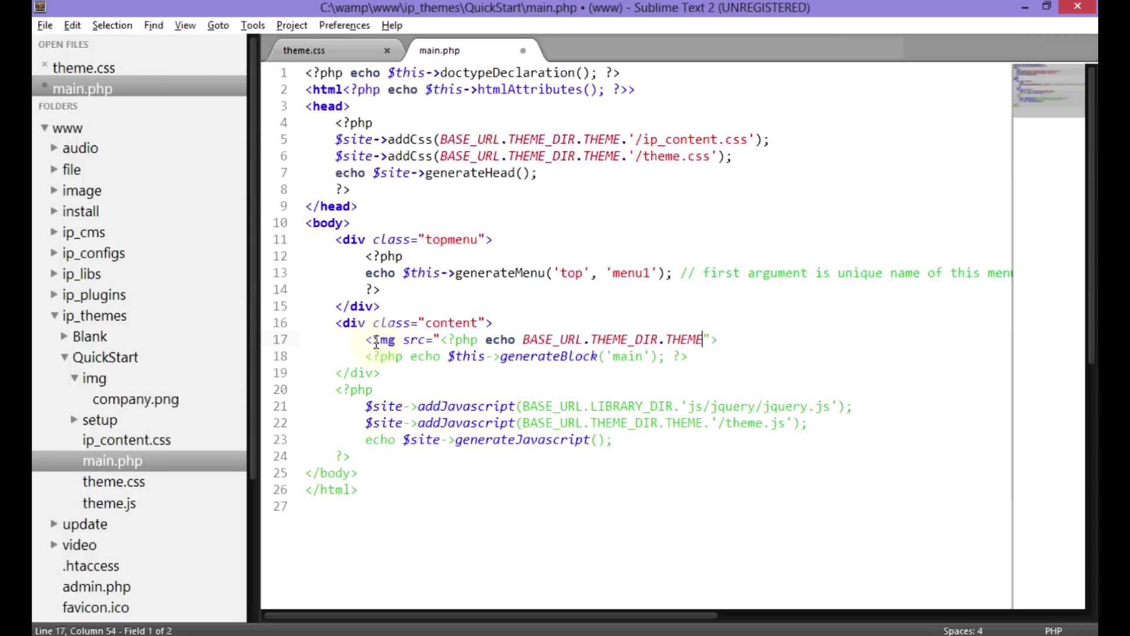
{"action": "type", "text": ".'/img/"}
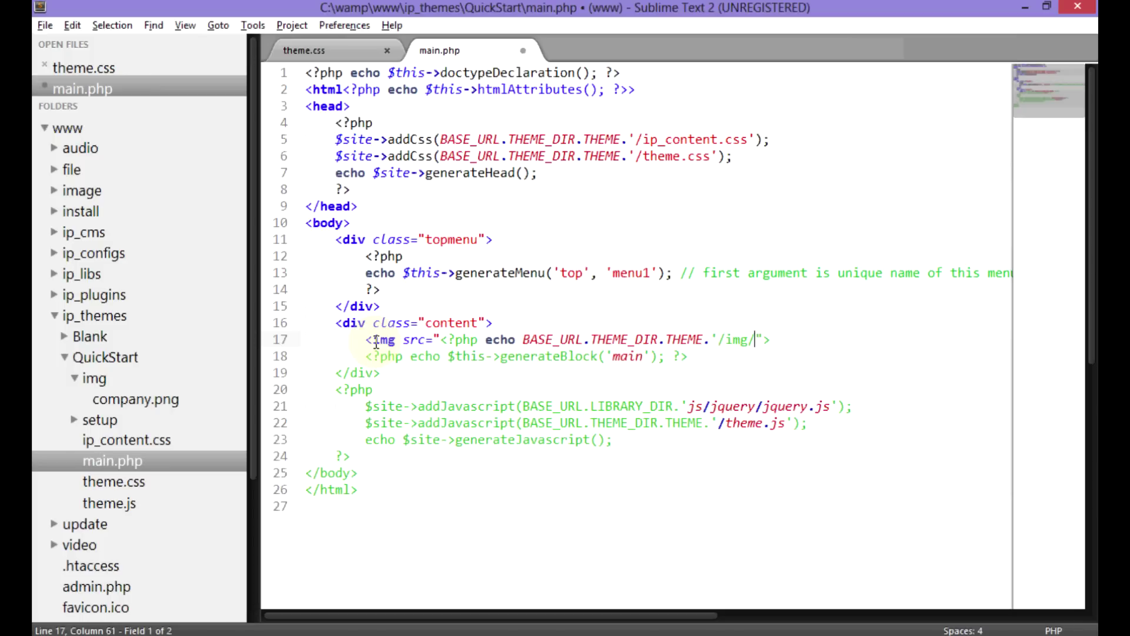
{"action": "type", "text": "company.png"}
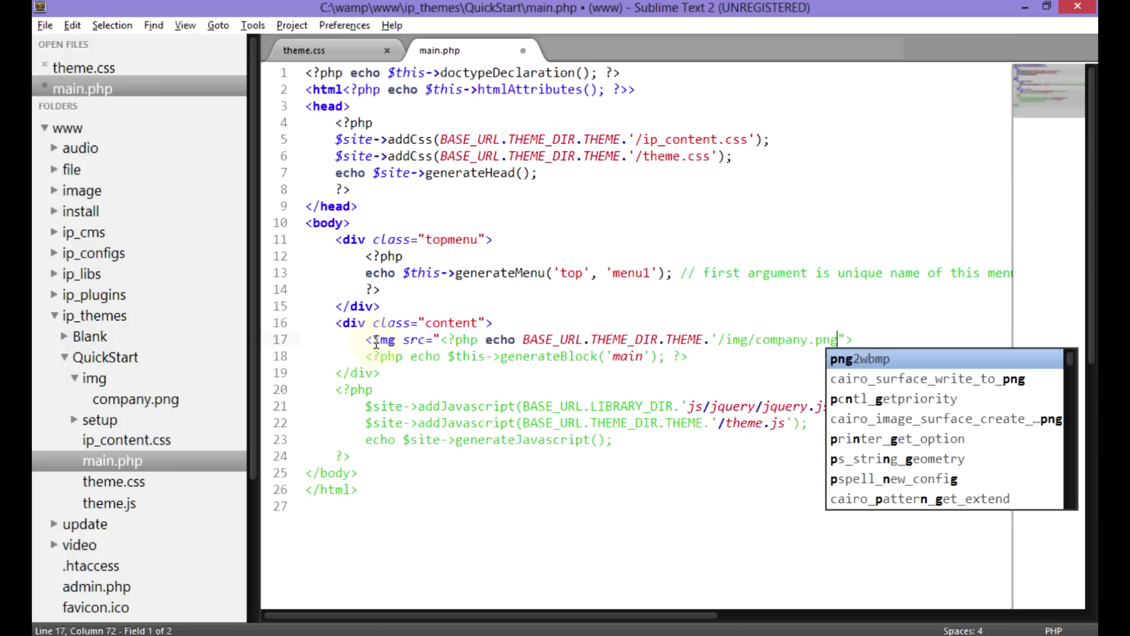
{"action": "type", "text": "'; ?\">"}
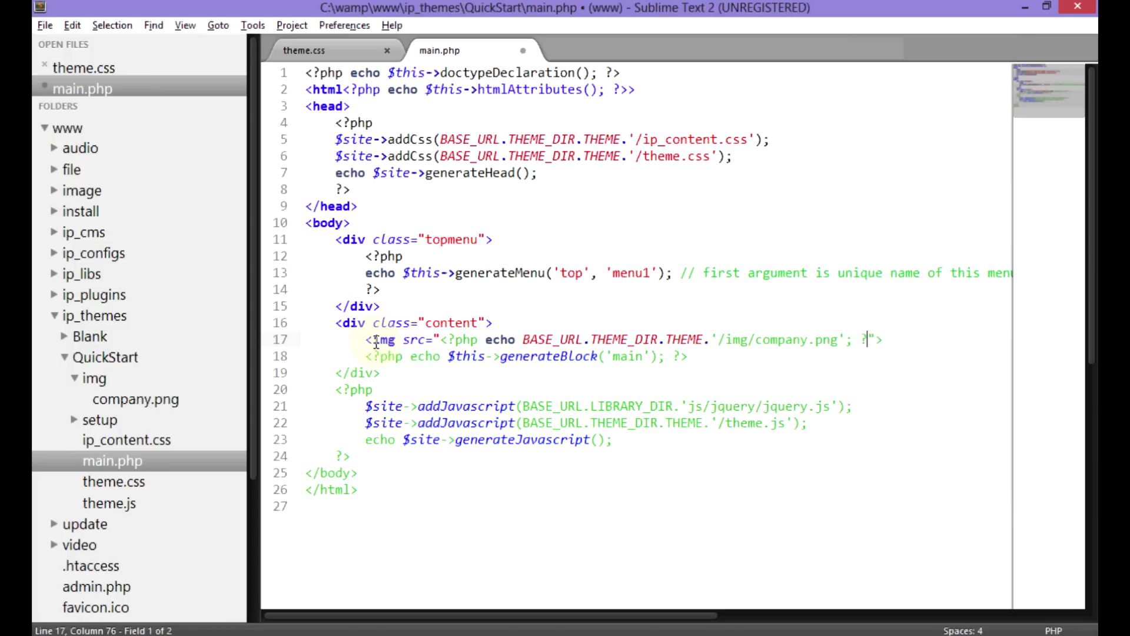
{"action": "key", "text": "Tab"}
{"action": "type", "text": "alt="}
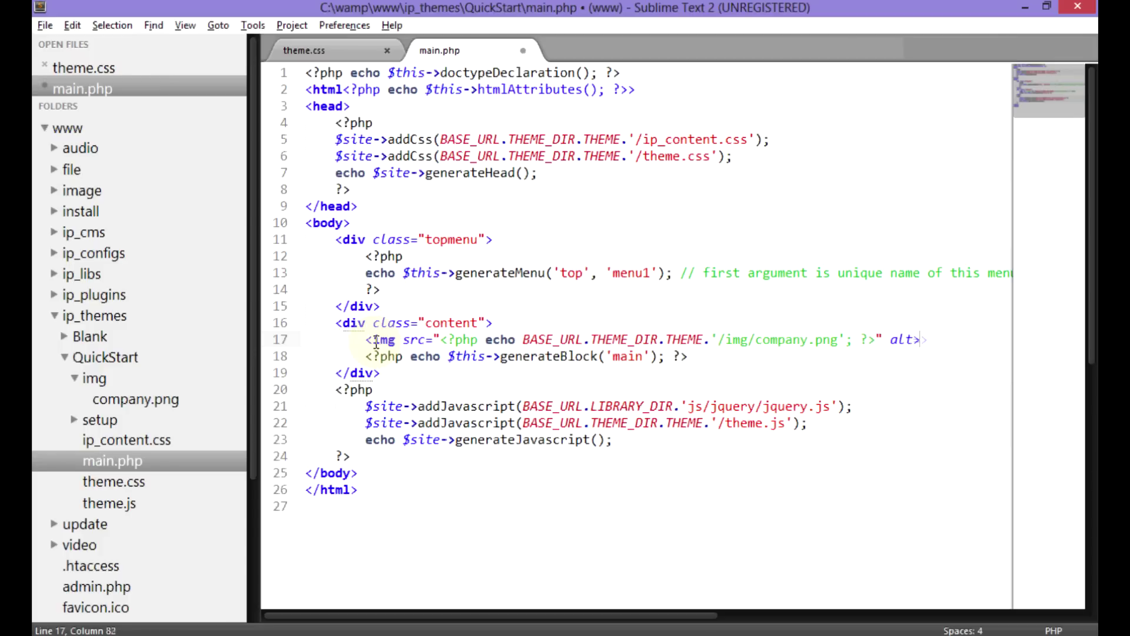
{"action": "type", "text": "\"Company Name\"/"}
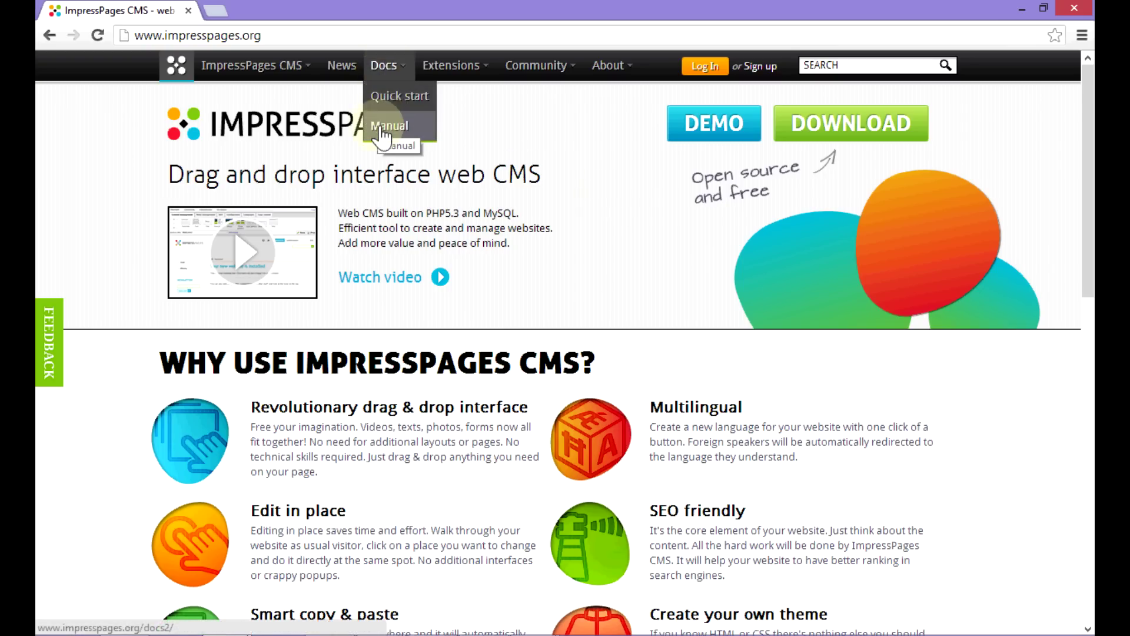
From the Docs menu on impresspages.org, go to the Manual for ImpressPages 2.x and 3.x
{"action": "left_click", "coordinate": [380, 126]}
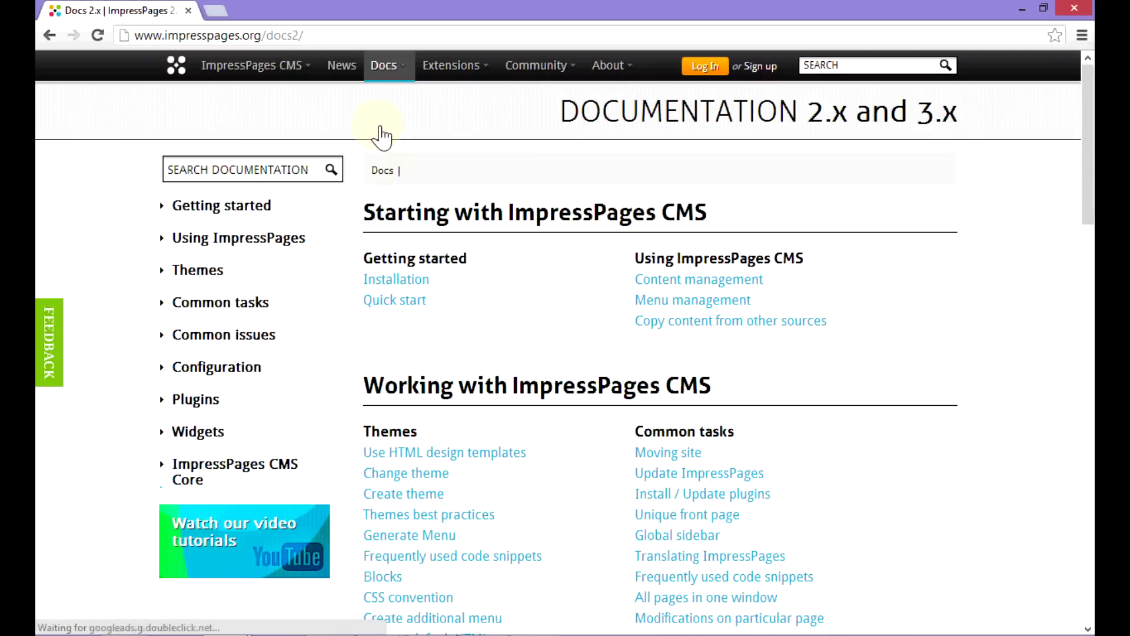